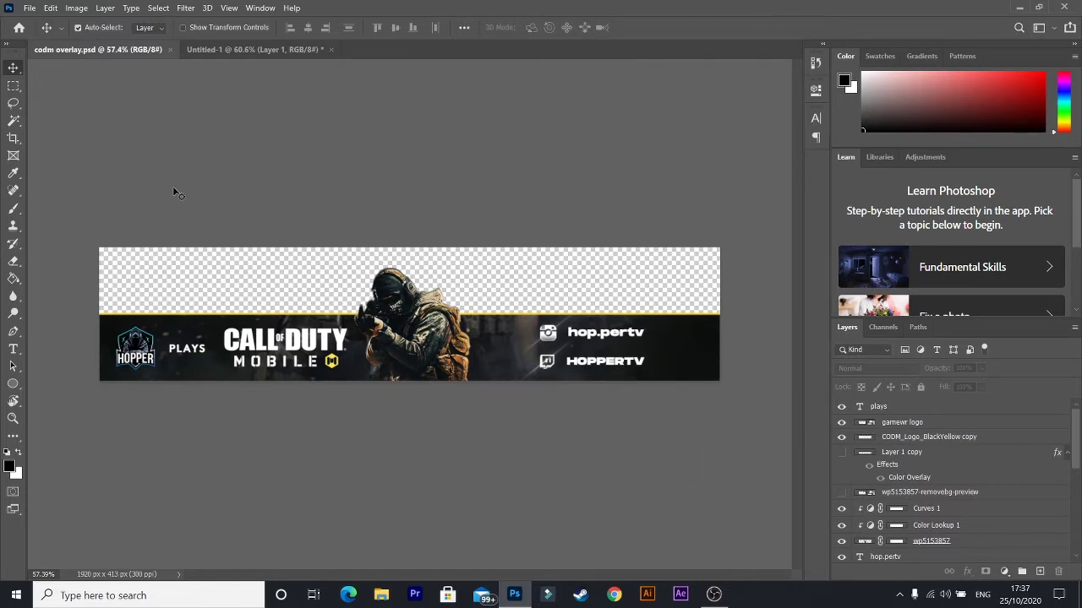
Create a new 1920×1080 document at 300 ppi.
click(30, 7)
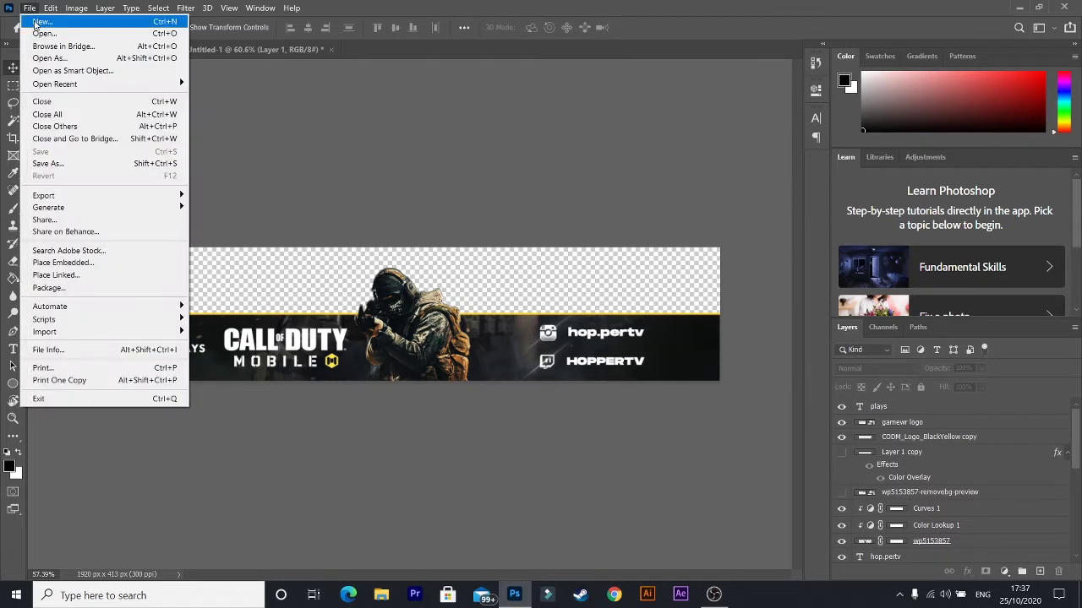
click(38, 22)
text(300)
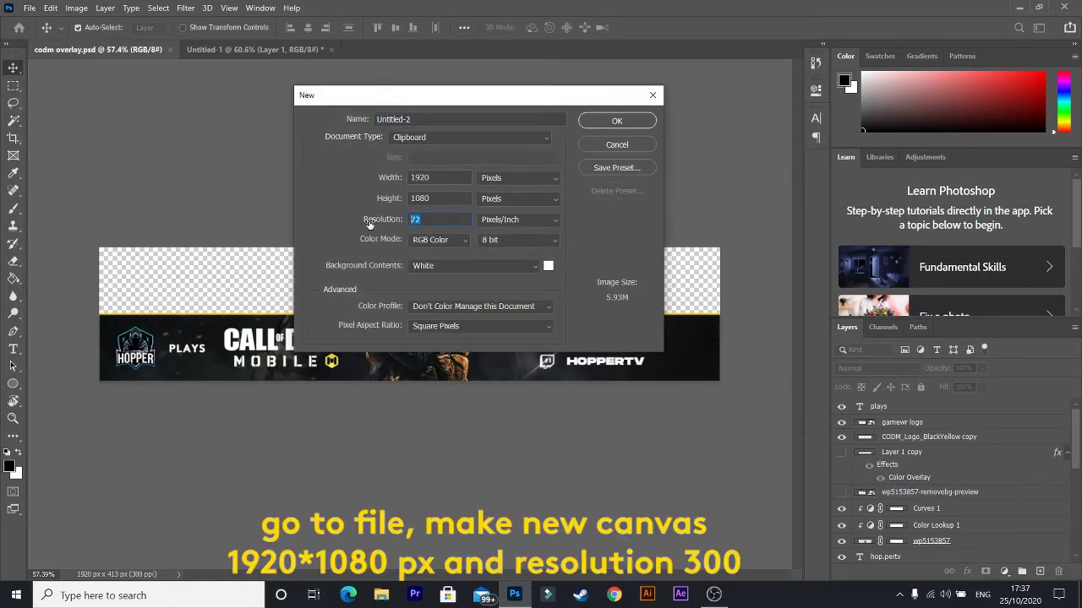
click(620, 124)
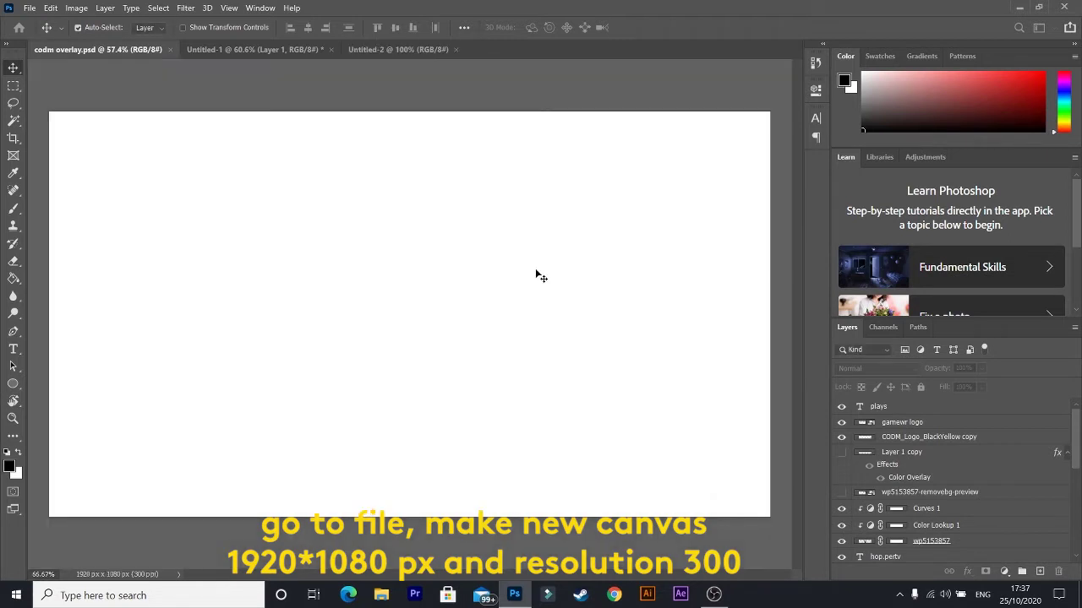
Select the full-width bottom strip of the canvas and add a new layer.
click(14, 87)
drag(44, 420, 778, 510)
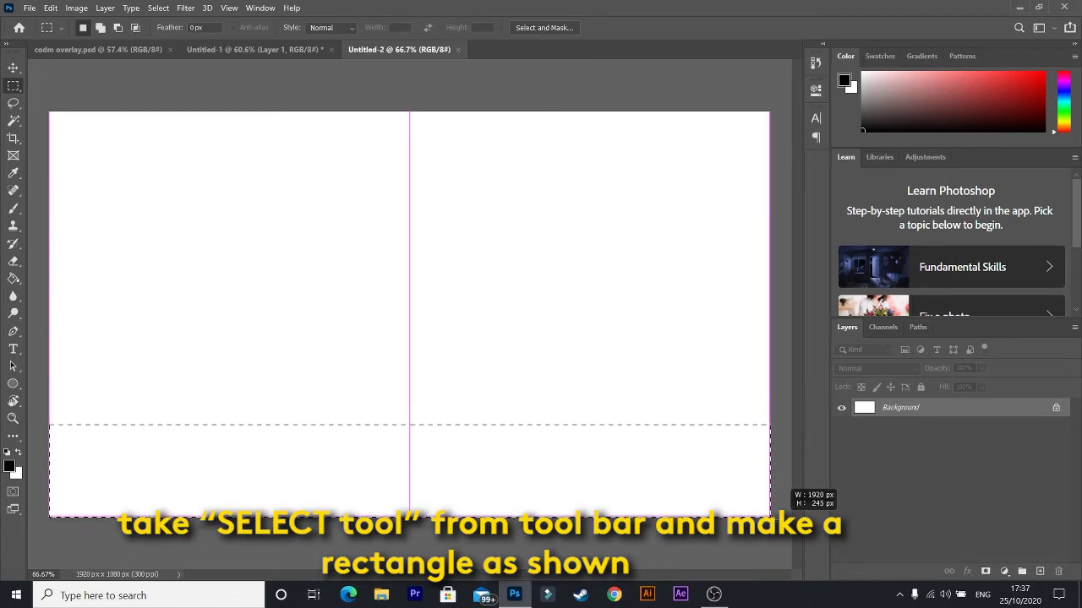
drag(770, 515, 770, 515)
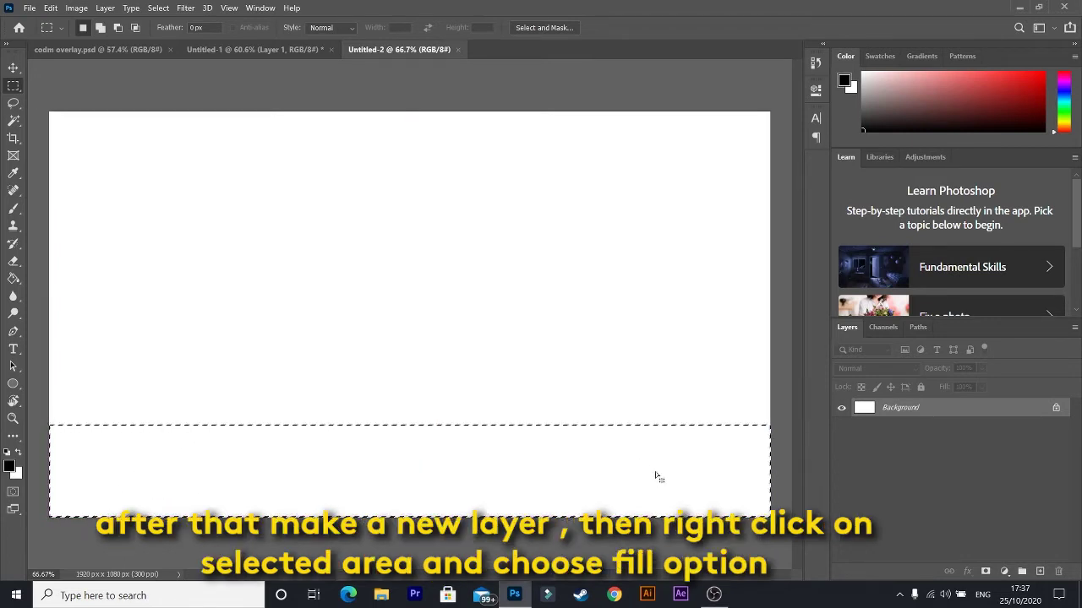
click(1040, 572)
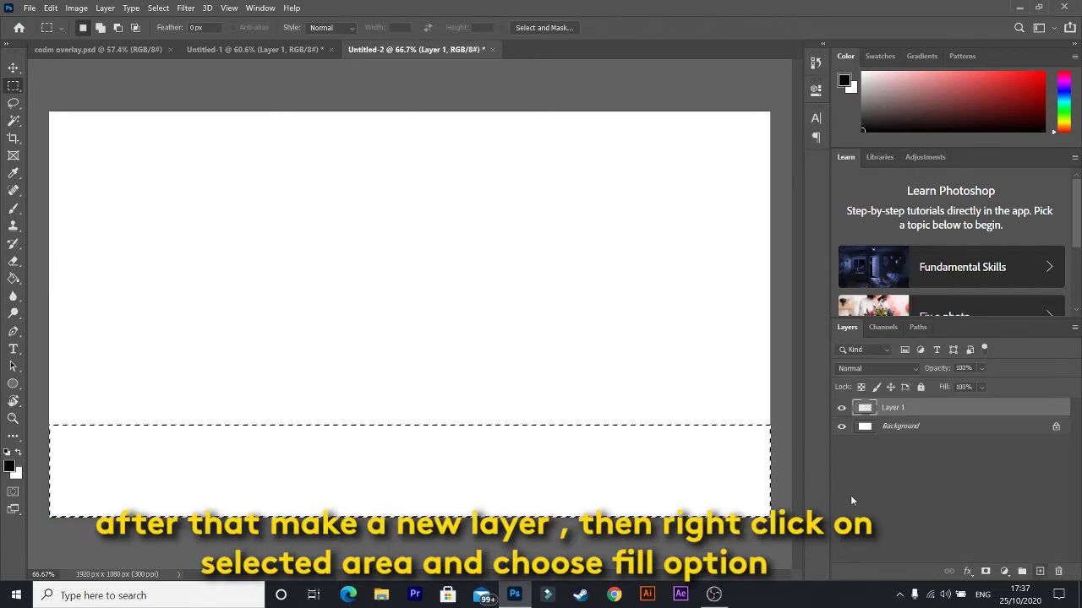
Fill the selected strip with near-black #151617, then deselect.
right_click(481, 200)
click(507, 358)
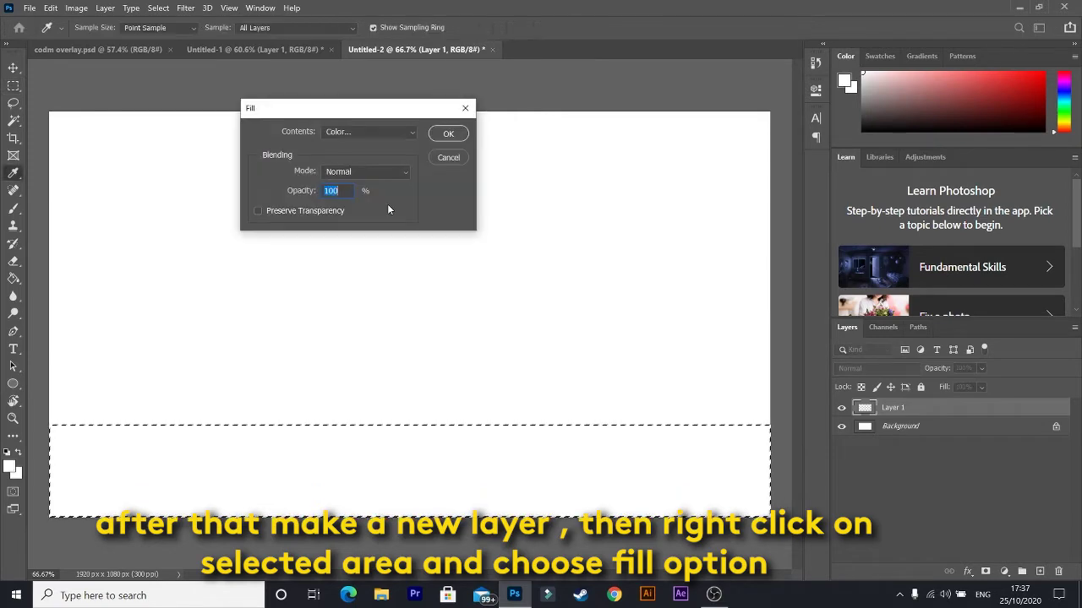
click(338, 131)
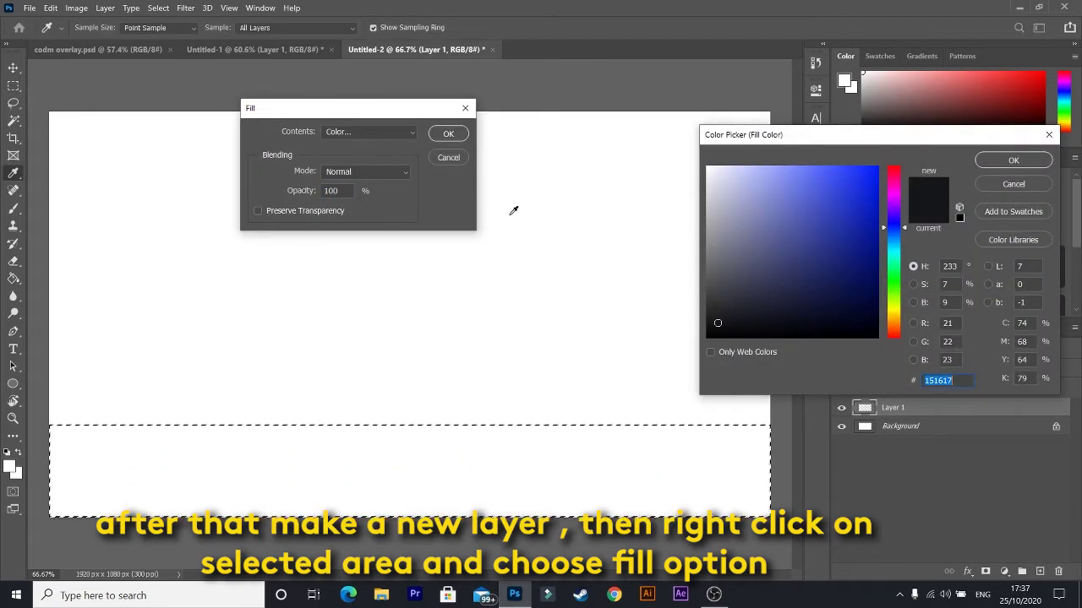
click(1013, 160)
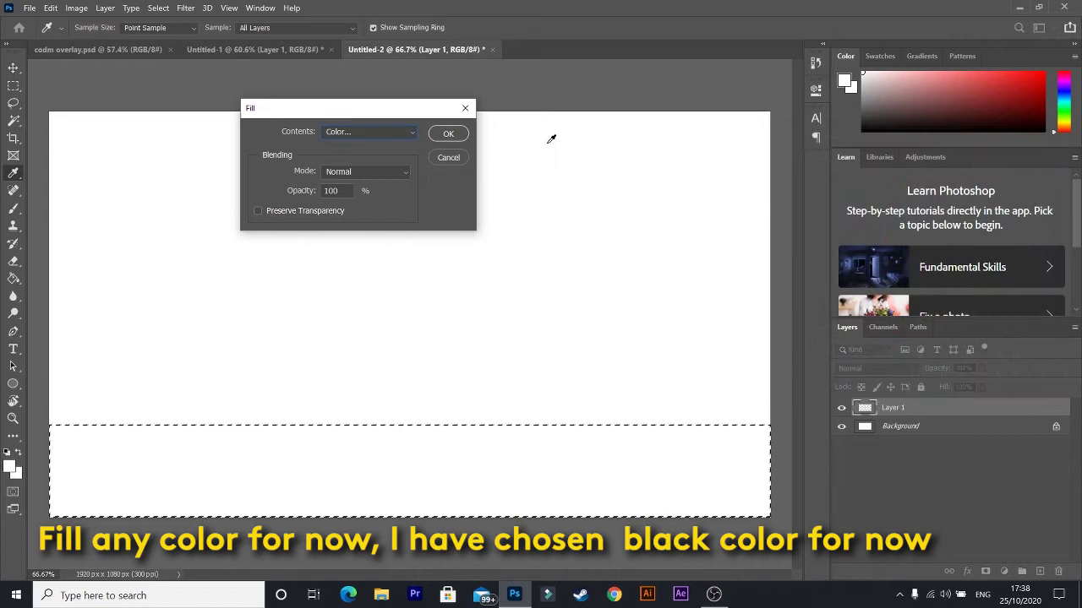
click(447, 136)
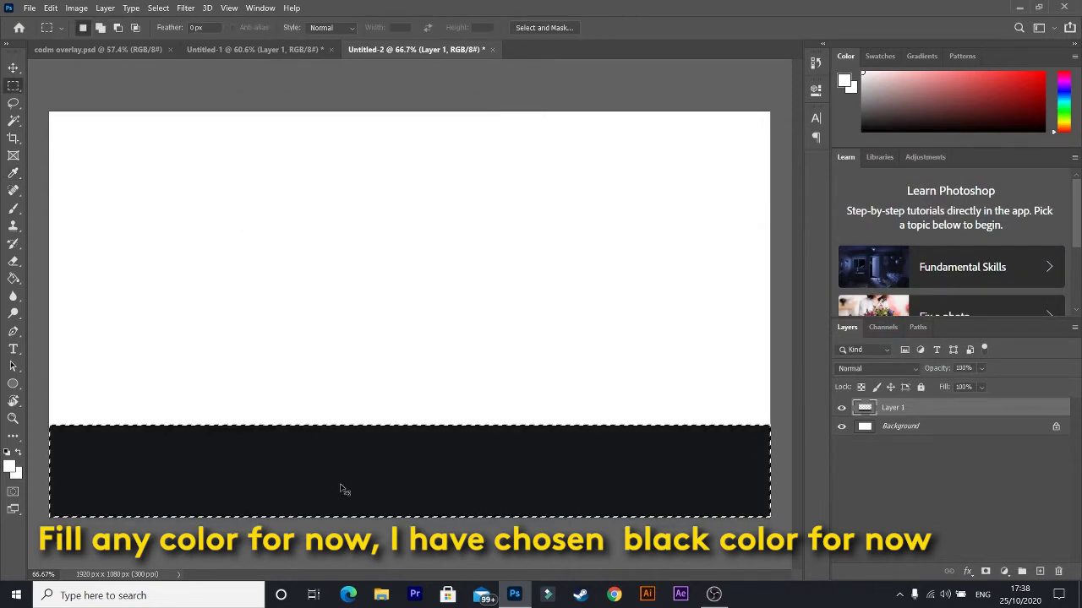
key(ctrl+d)
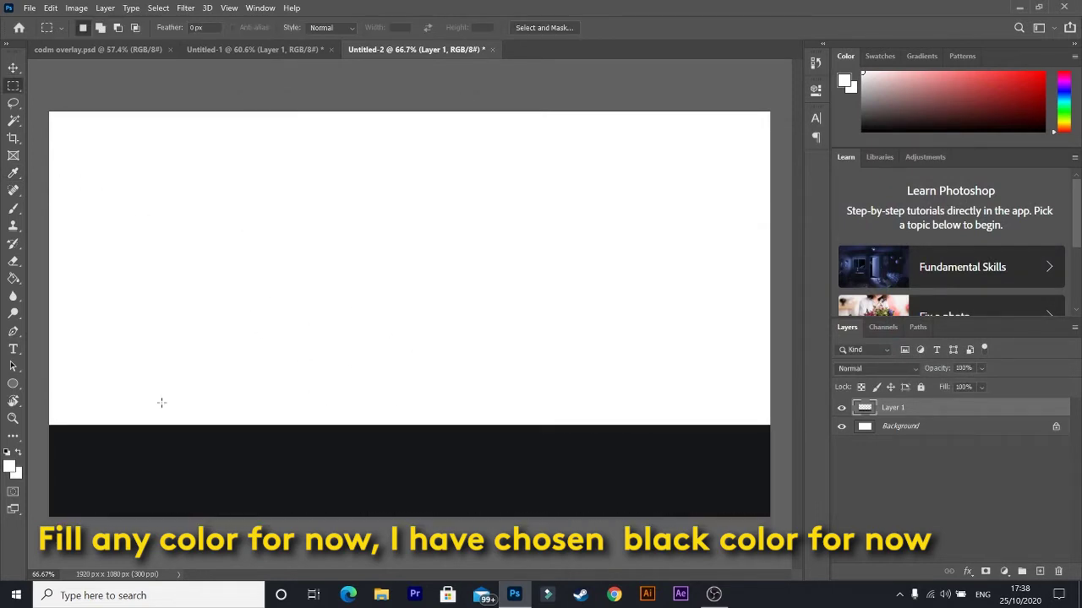
Duplicate the dark band upward and fill the copy with bright yellow.
key(v)
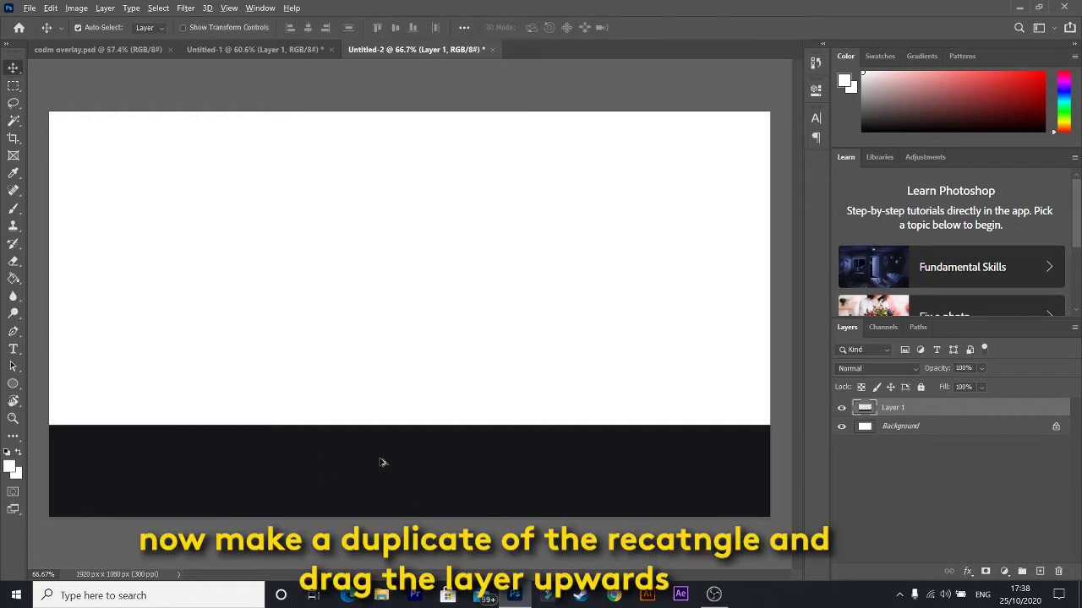
drag(381, 463, 649, 398)
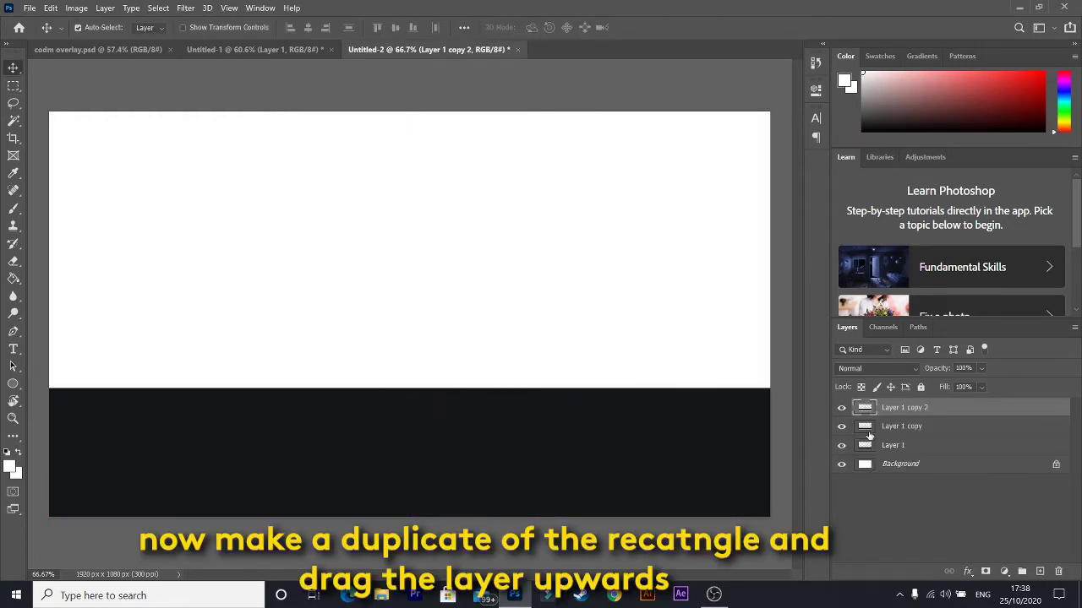
click(13, 284)
click(10, 467)
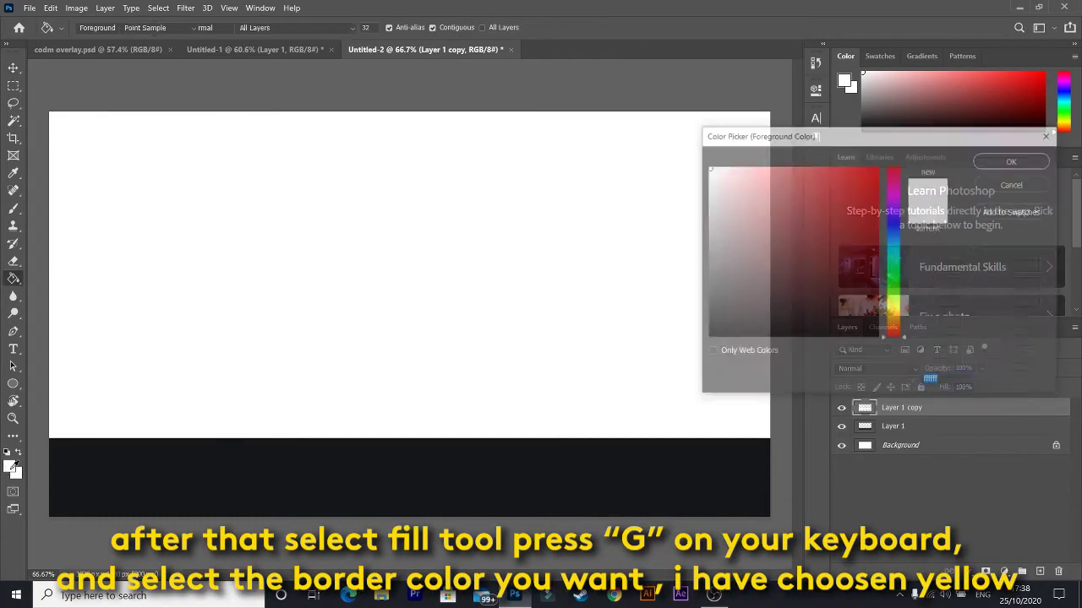
drag(891, 220, 898, 321)
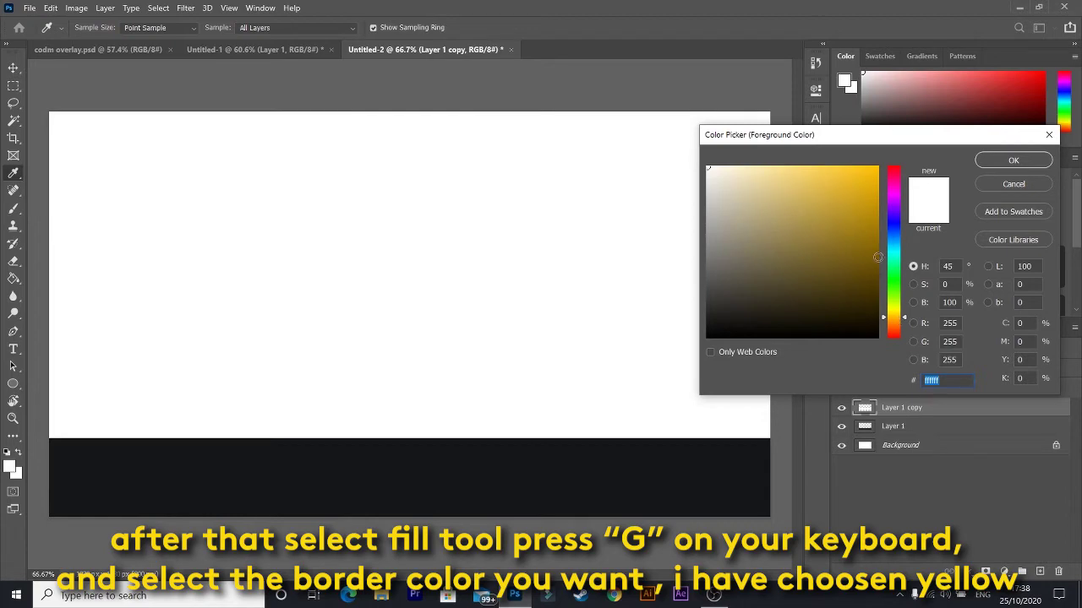
drag(878, 257, 896, 128)
click(993, 164)
key(g)
click(566, 436)
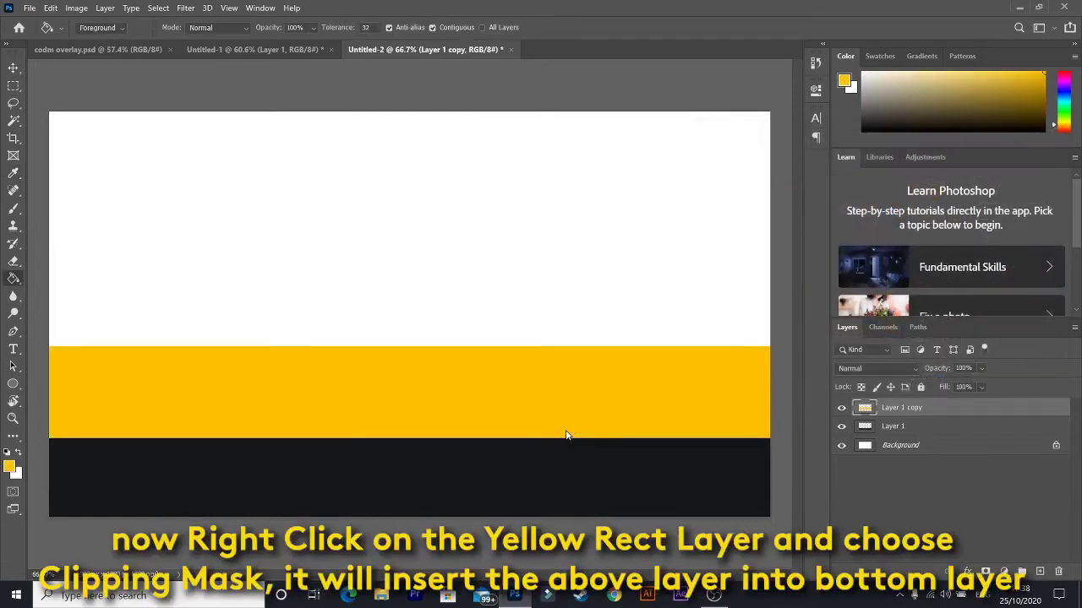
Nudge the yellow copy up, clip it to the dark bar, and thin the border line.
key(v)
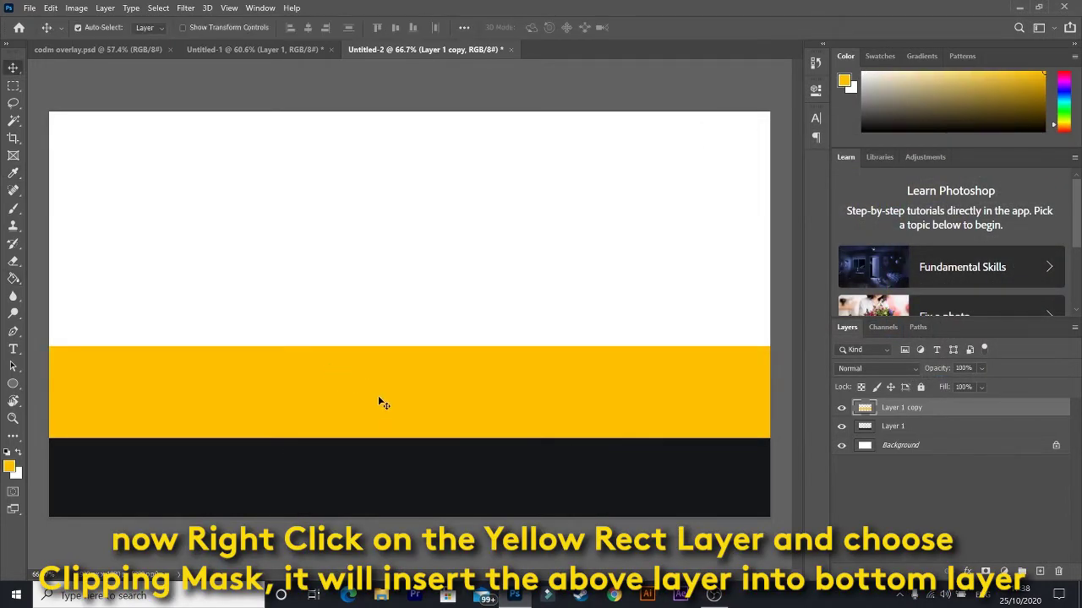
drag(378, 396, 379, 391)
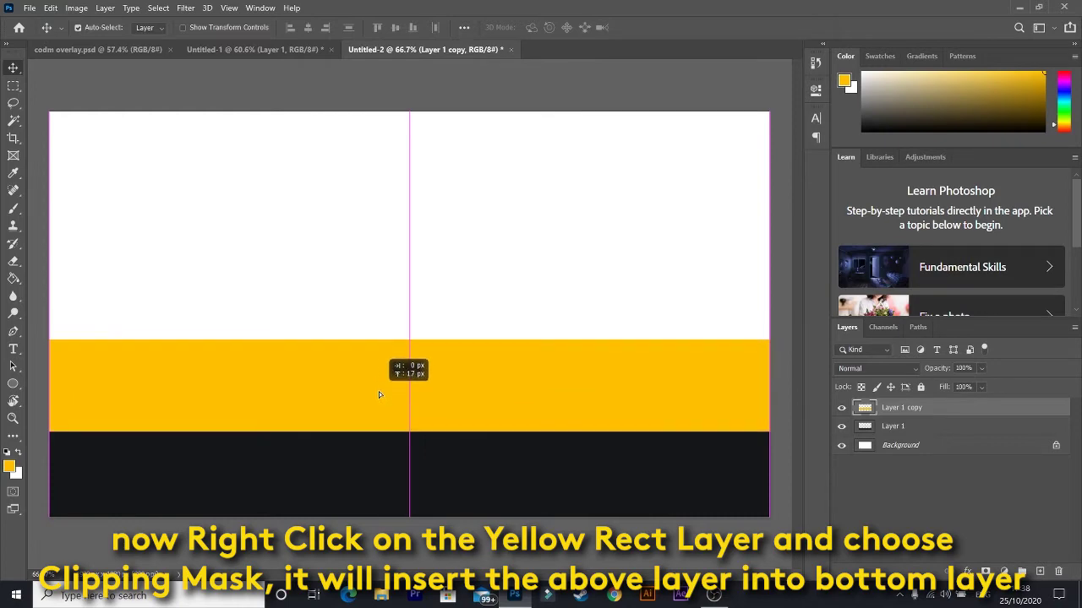
right_click(918, 409)
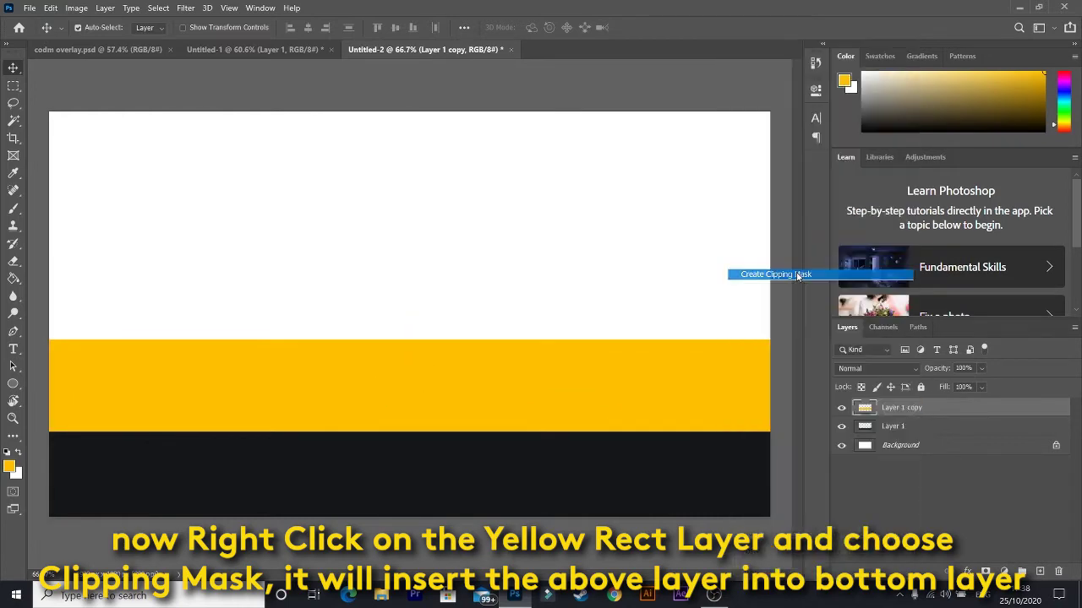
click(799, 276)
key(Up)
key(Up)
key(Up)
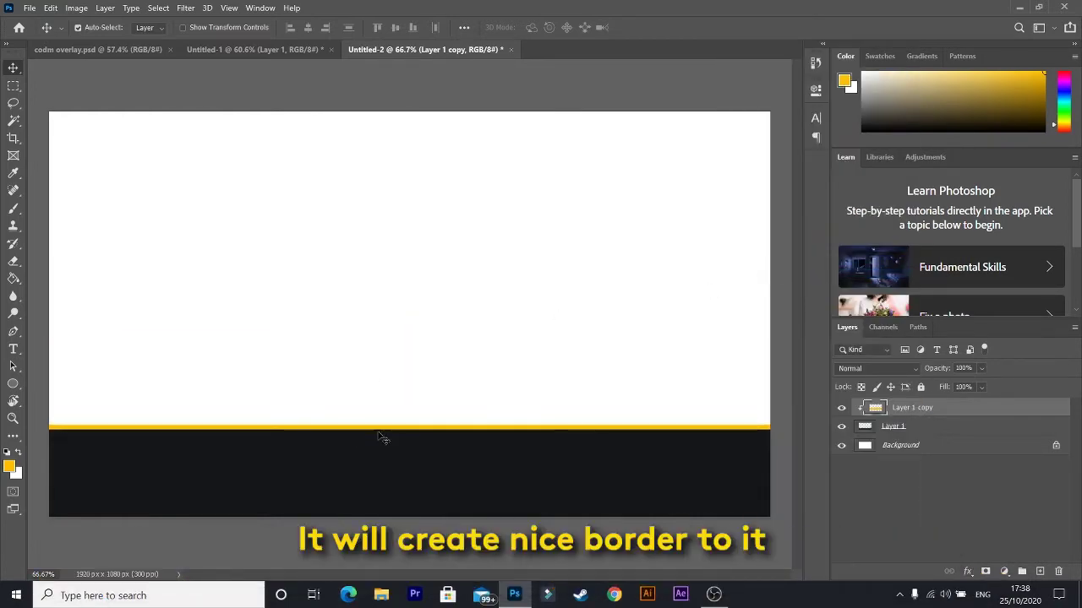
key(Up)
key(Up)
key(Up)
key(Up)
key(Up)
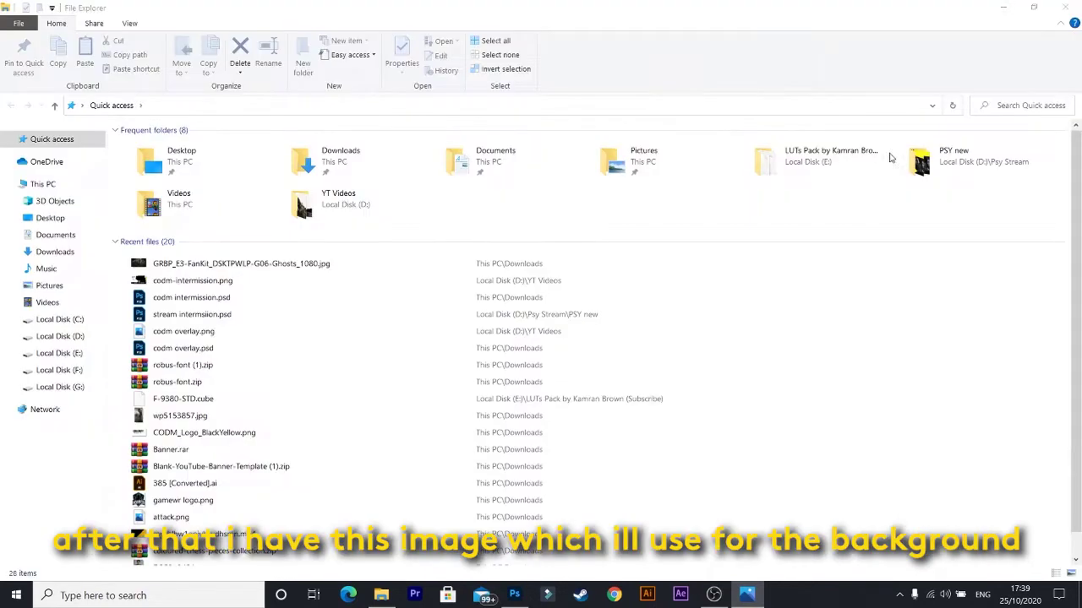
Close the photo viewer and drag GRBP_E3-FanKit_DSKTPWLP-G06-Ghosts_1080.jpg from Recent files toward Photoshop.
click(1068, 9)
mouse_move(227, 266)
mouse_down()
mouse_move(529, 541)
mouse_move(373, 490)
mouse_up()
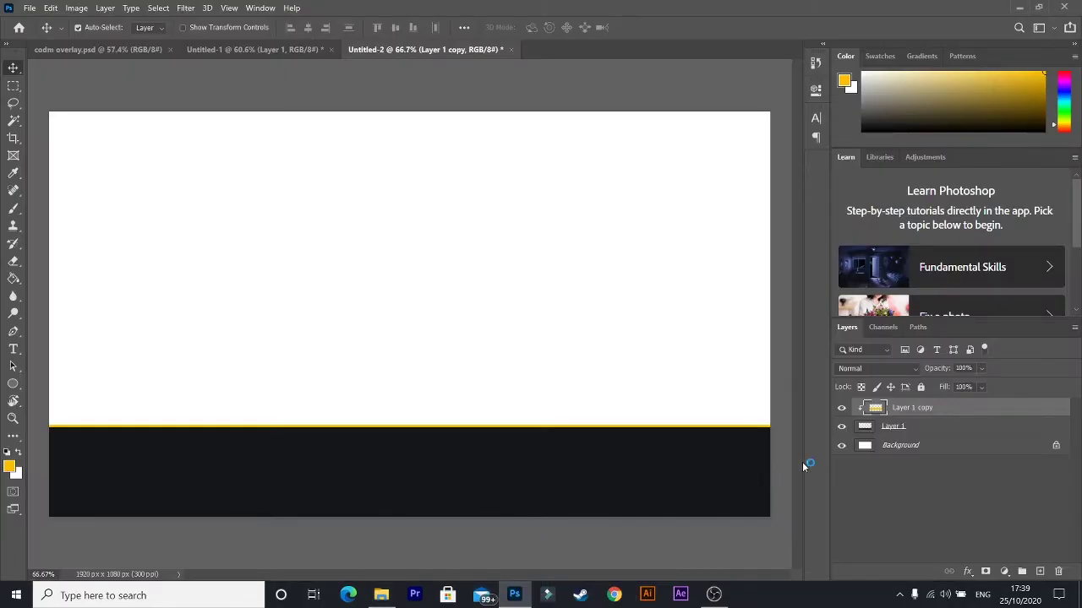
Place the Ghosts artwork full-canvas and clip it inside the dark banner.
drag(802, 461, 701, 459)
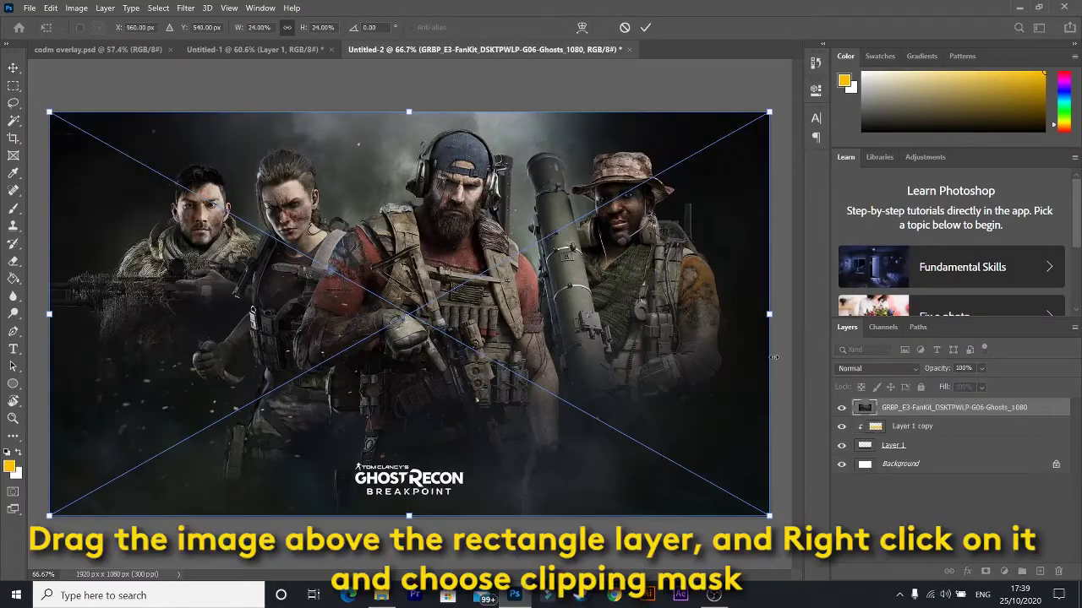
click(648, 28)
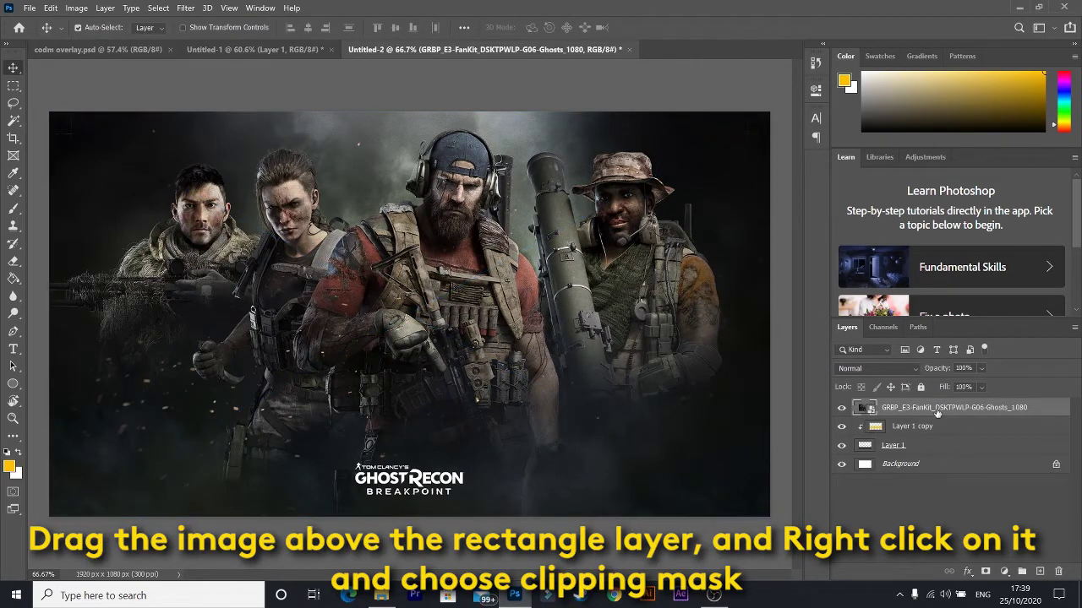
drag(936, 413, 927, 431)
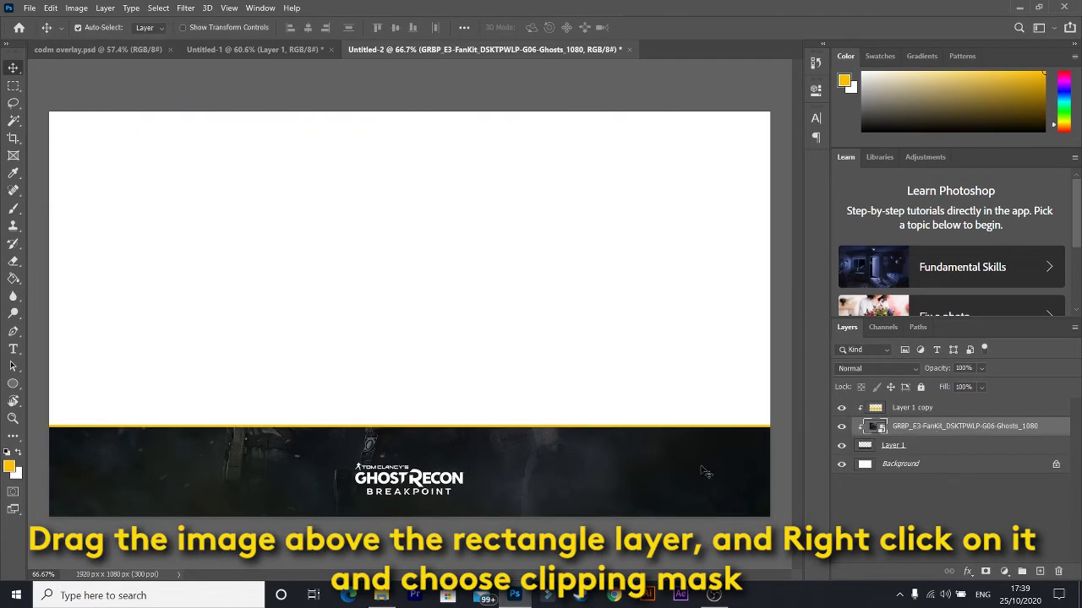
mouse_move(927, 430)
mouse_down()
mouse_move(929, 408)
mouse_move(923, 435)
mouse_up()
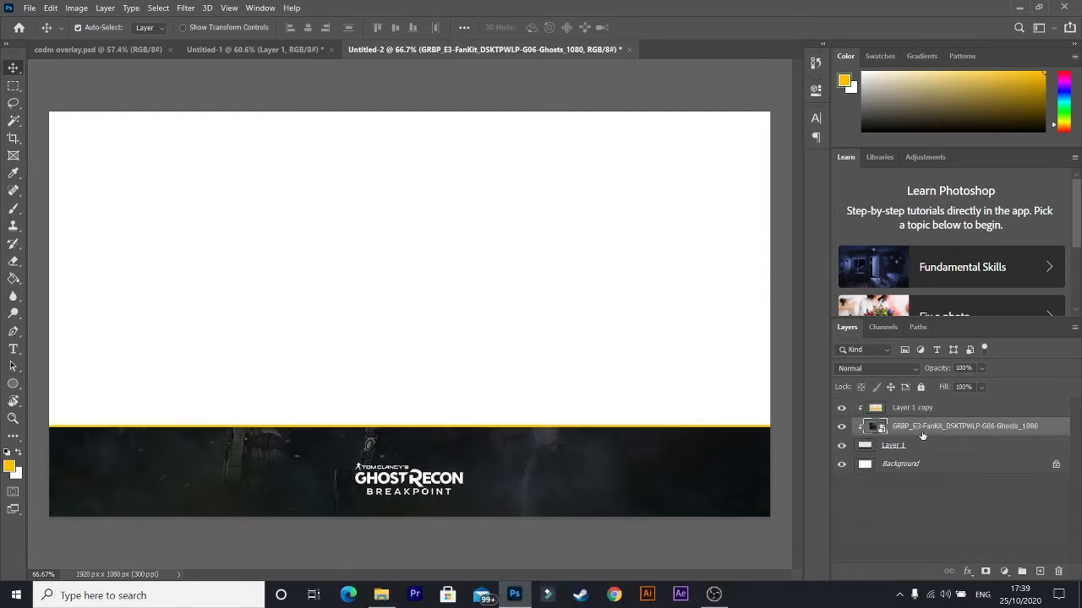
right_click(920, 433)
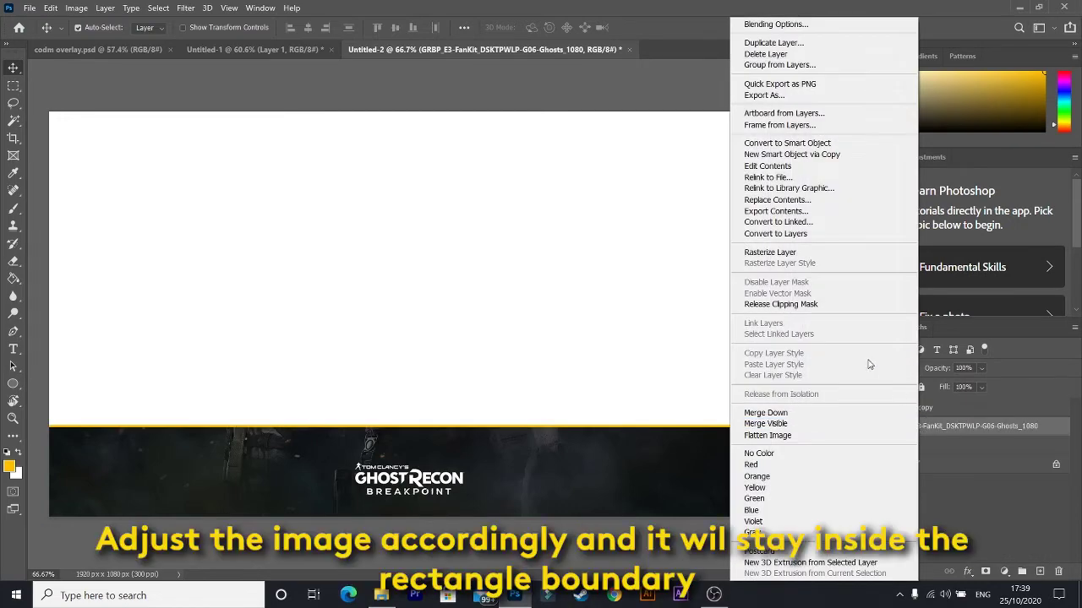
click(633, 355)
Shift the artwork down to reveal the soldier and apply a Gaussian Blur.
drag(597, 463, 593, 524)
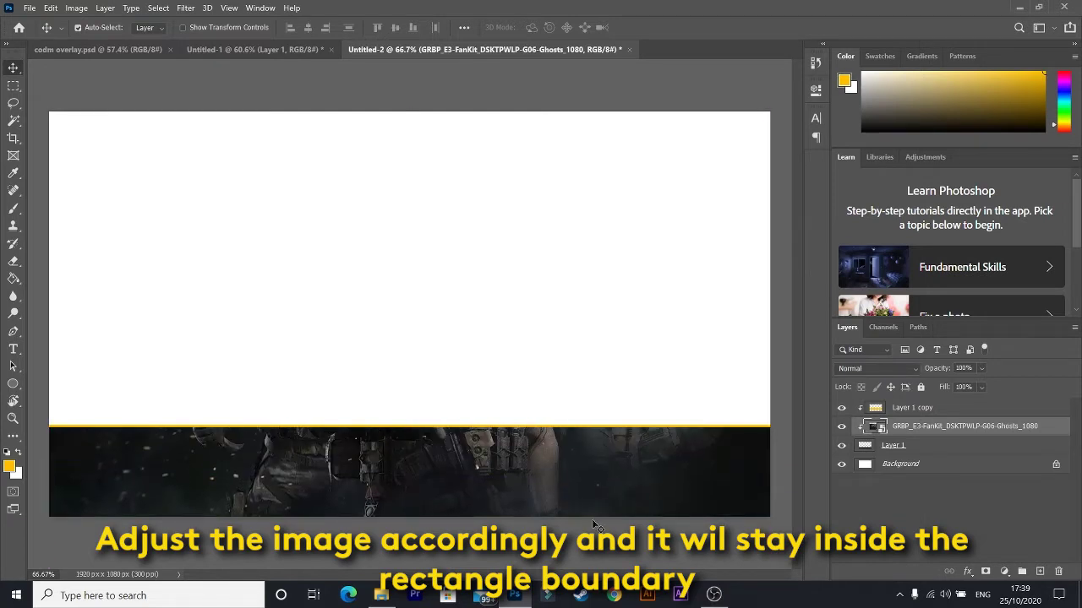
click(185, 7)
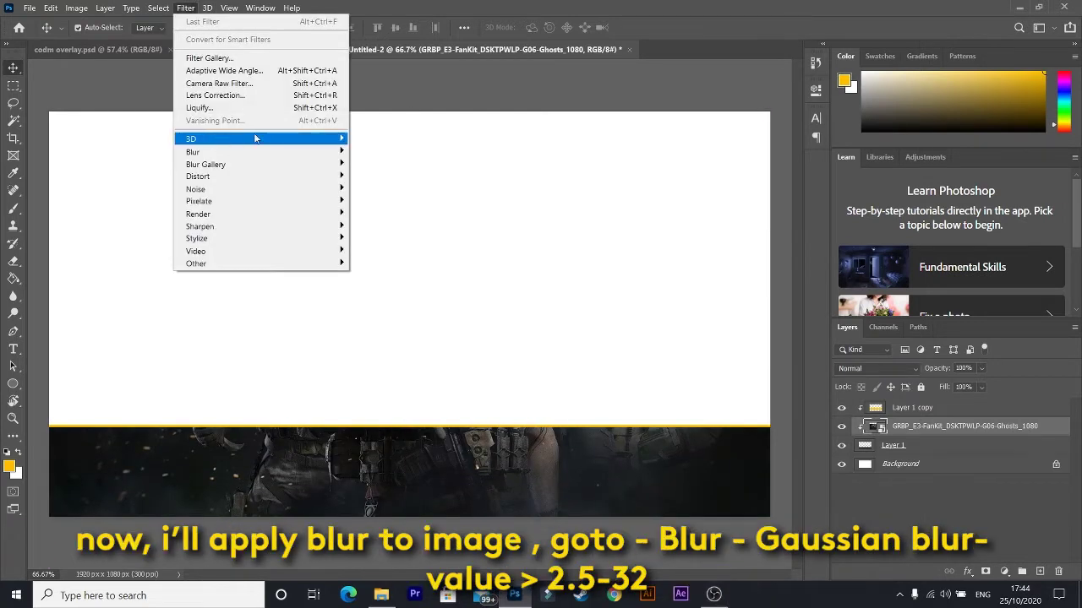
mouse_move(194, 151)
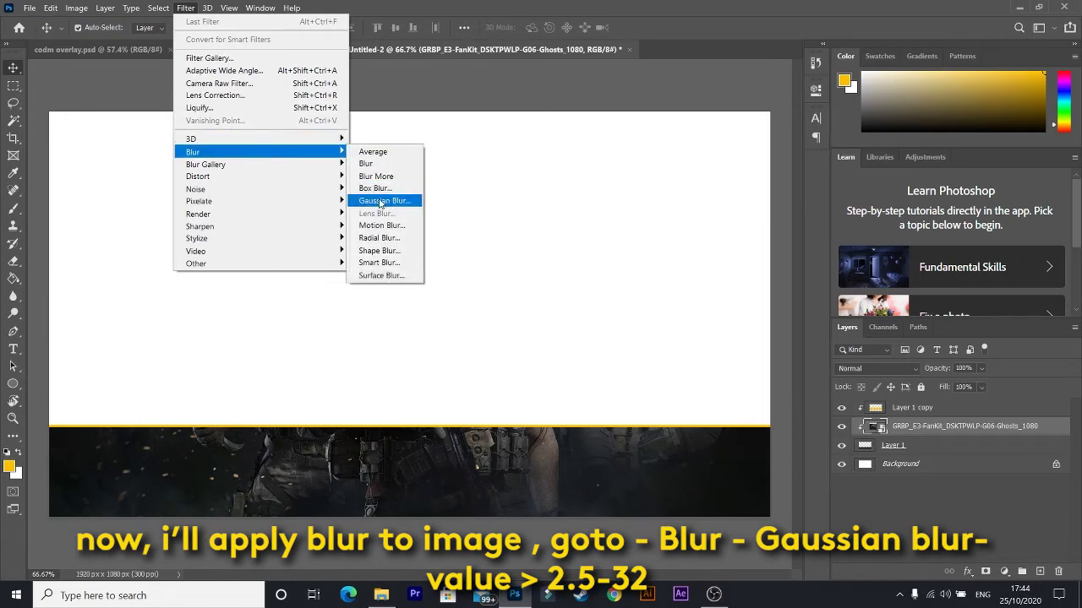
click(382, 203)
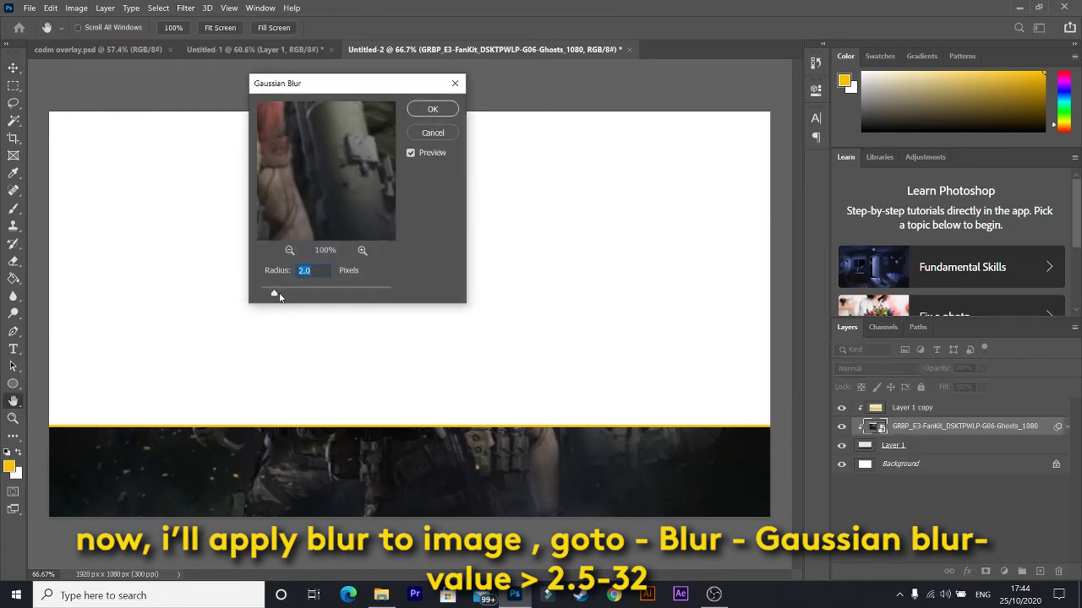
click(432, 109)
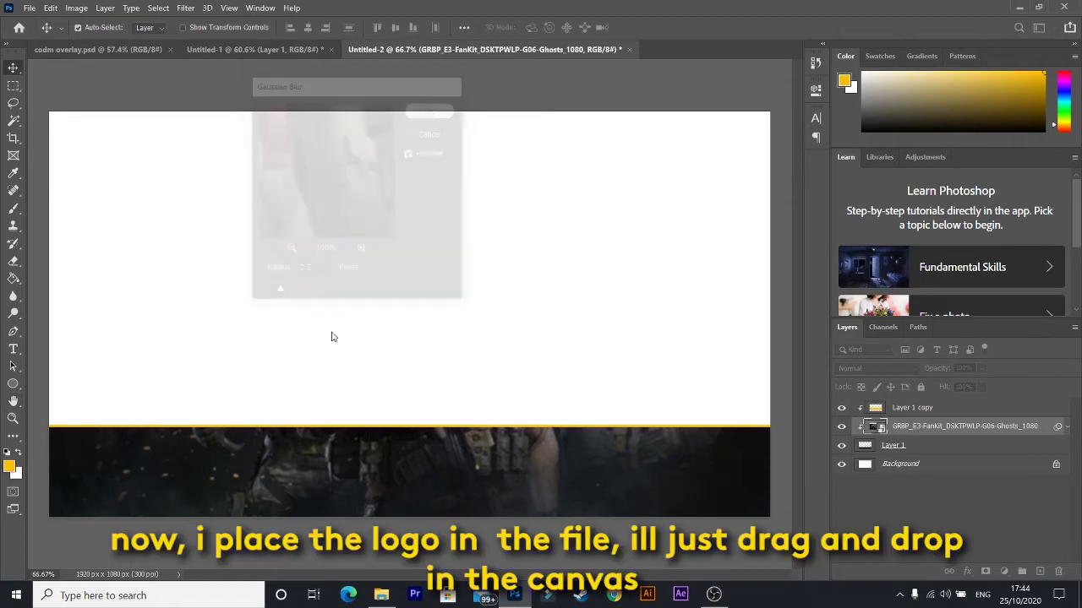
Drag CODM_Logo_BlackYellow.png from recent files into the document.
click(381, 595)
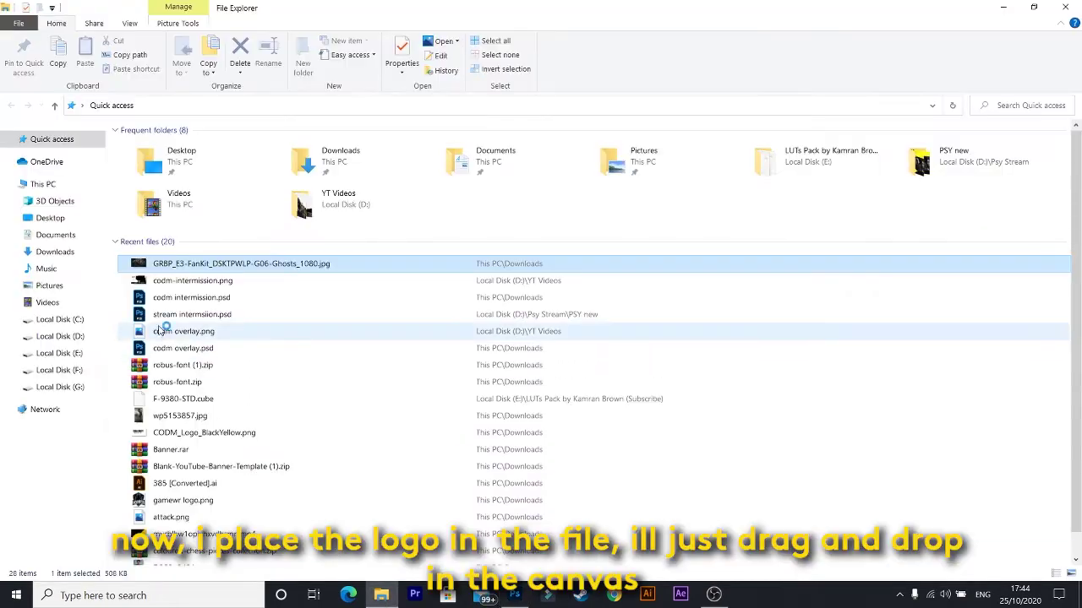
click(194, 438)
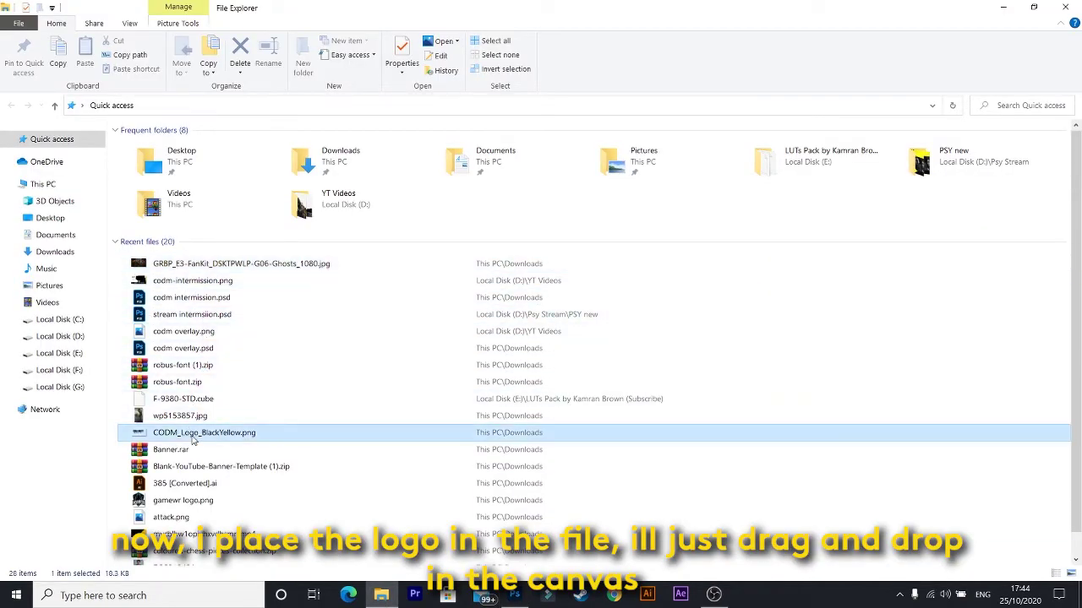
drag(201, 437, 187, 479)
Commit the placed Call of Duty logo and invert it to white.
key(Return)
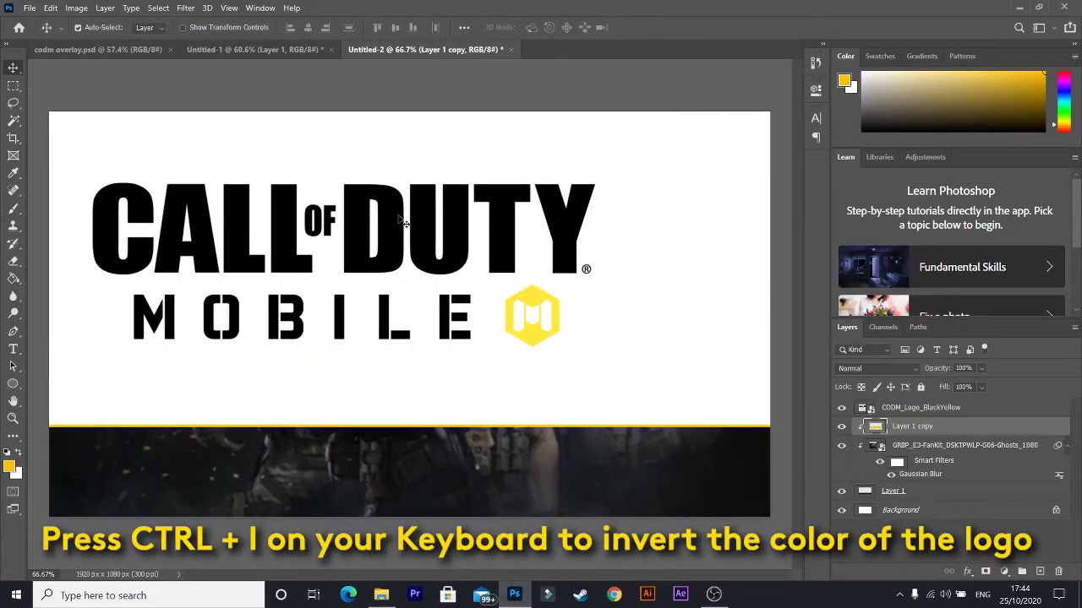
drag(400, 217, 403, 234)
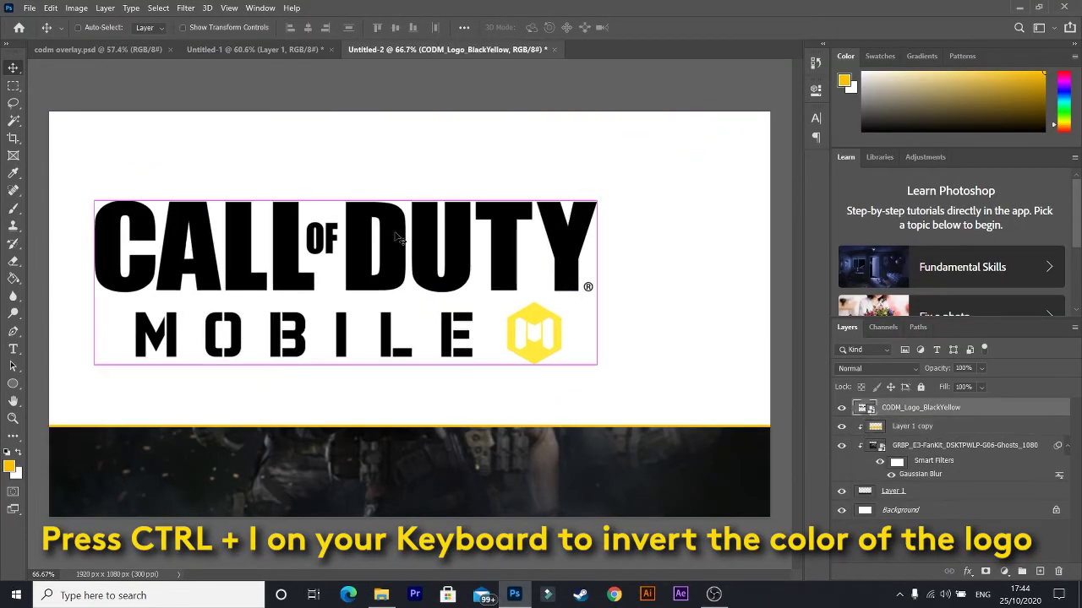
key(ctrl+i)
Scale the logo to under 10% and position it inside the dark banner.
key(ctrl+t)
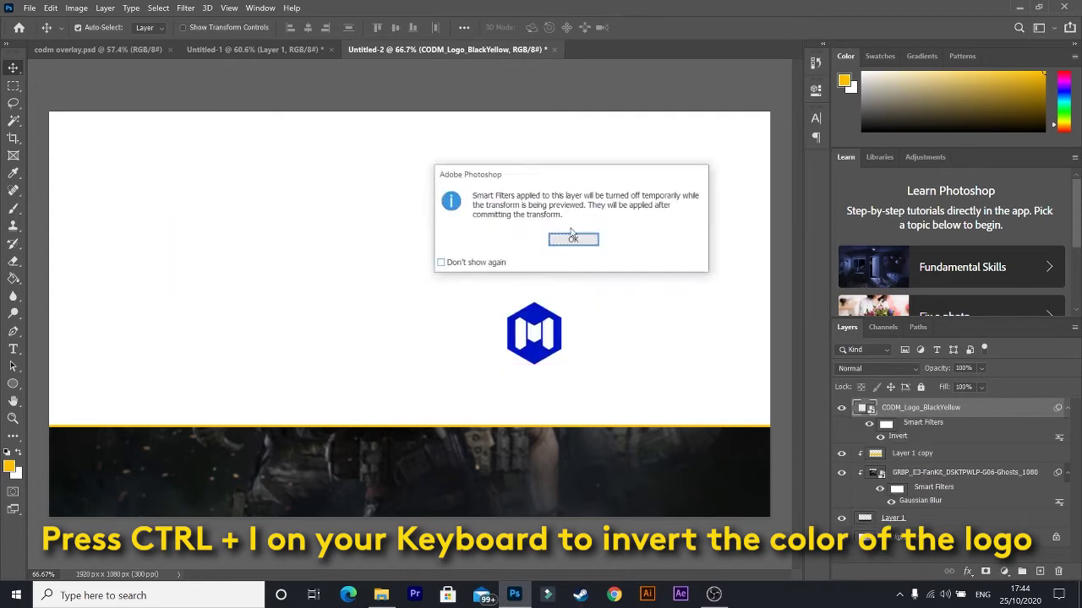
click(564, 236)
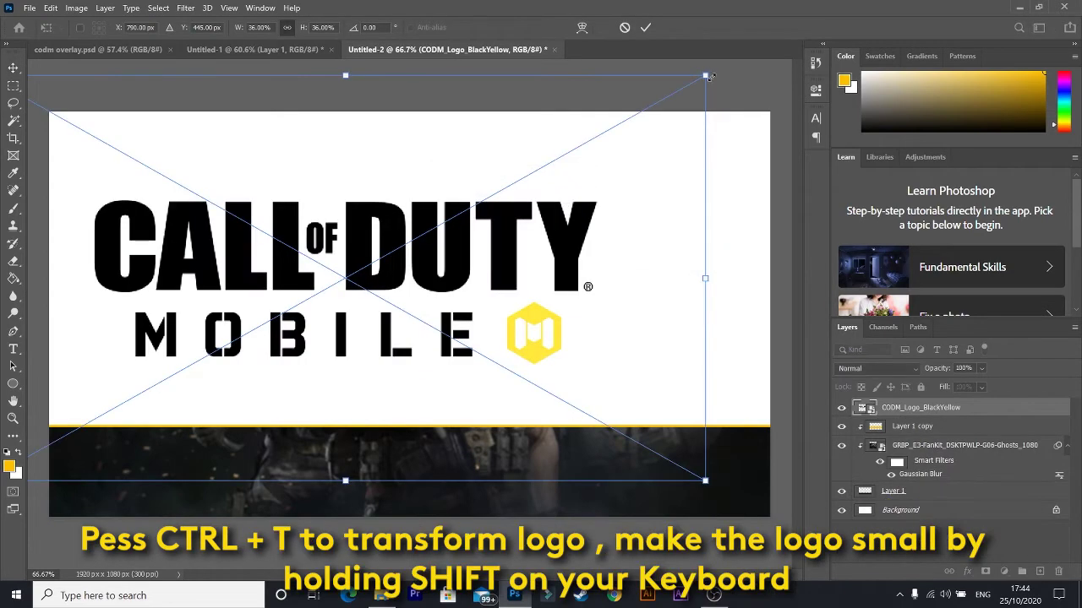
drag(708, 76, 249, 360)
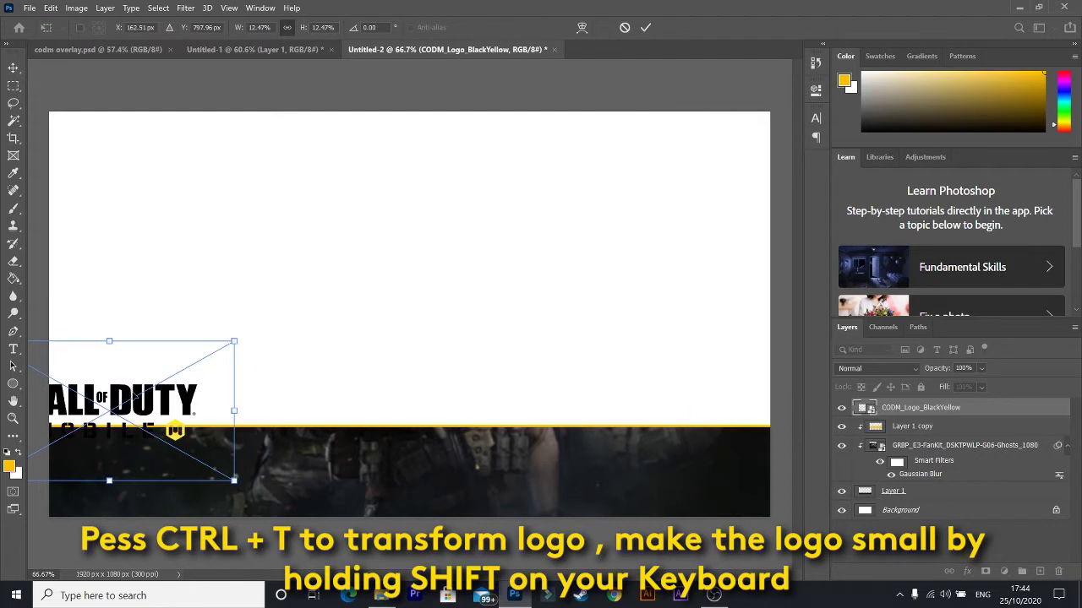
mouse_move(161, 404)
mouse_down()
mouse_move(245, 463)
mouse_move(283, 463)
mouse_up()
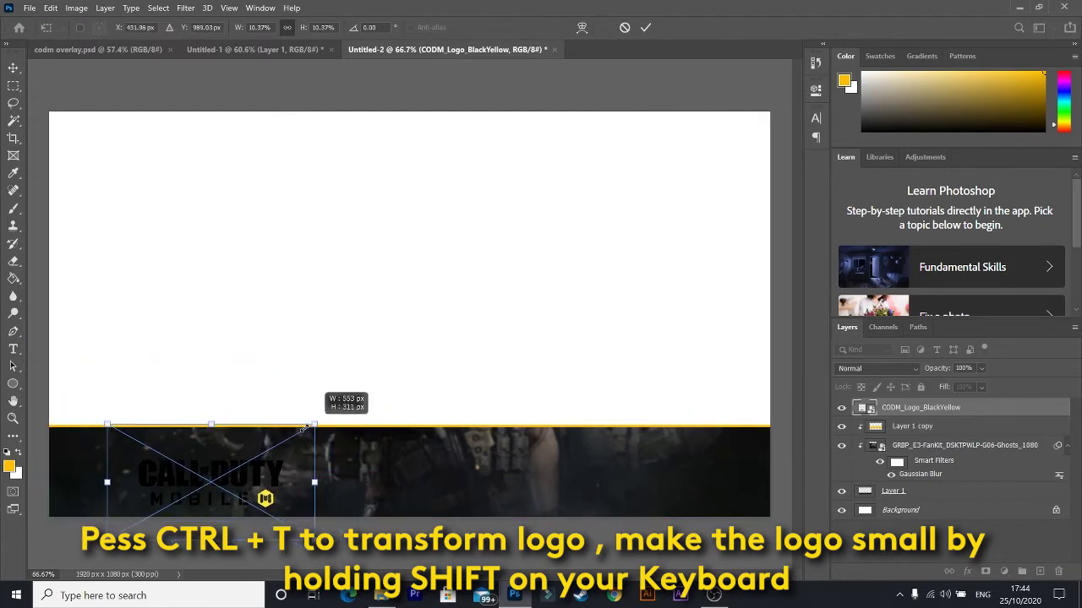
drag(359, 401, 302, 431)
drag(213, 486, 286, 476)
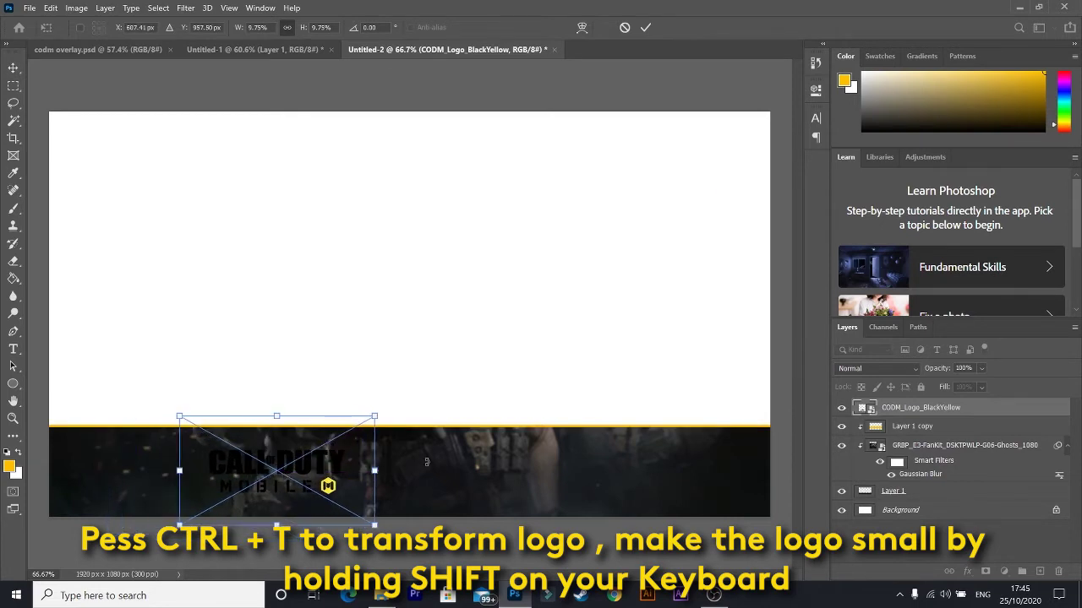
click(645, 27)
key(ctrl+i)
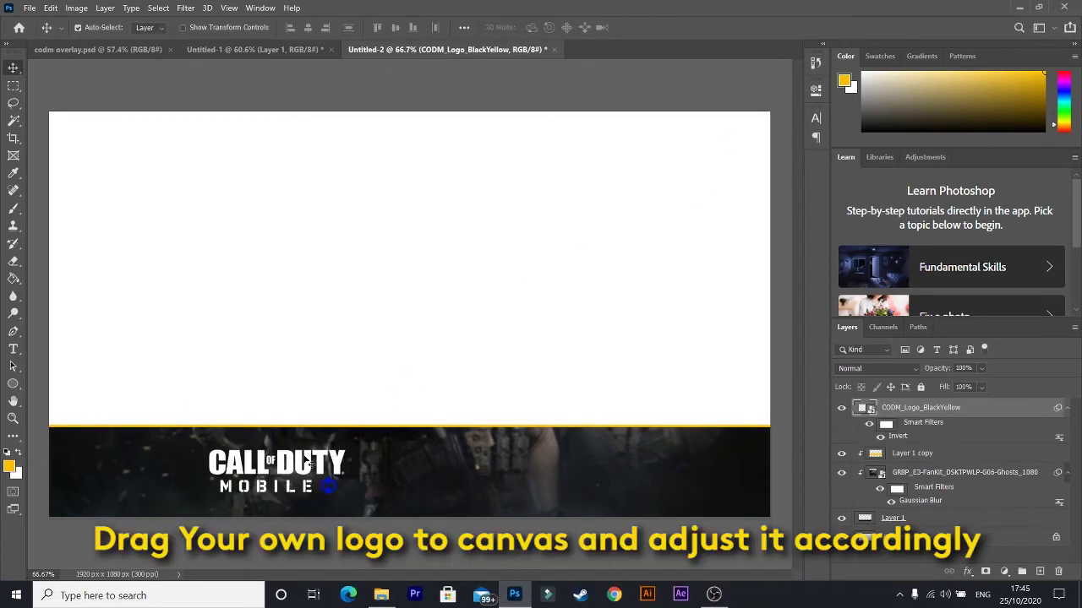
Place the HOPPER gamer logo small at the banner's left end and shift the CODM logo right.
drag(303, 465, 280, 468)
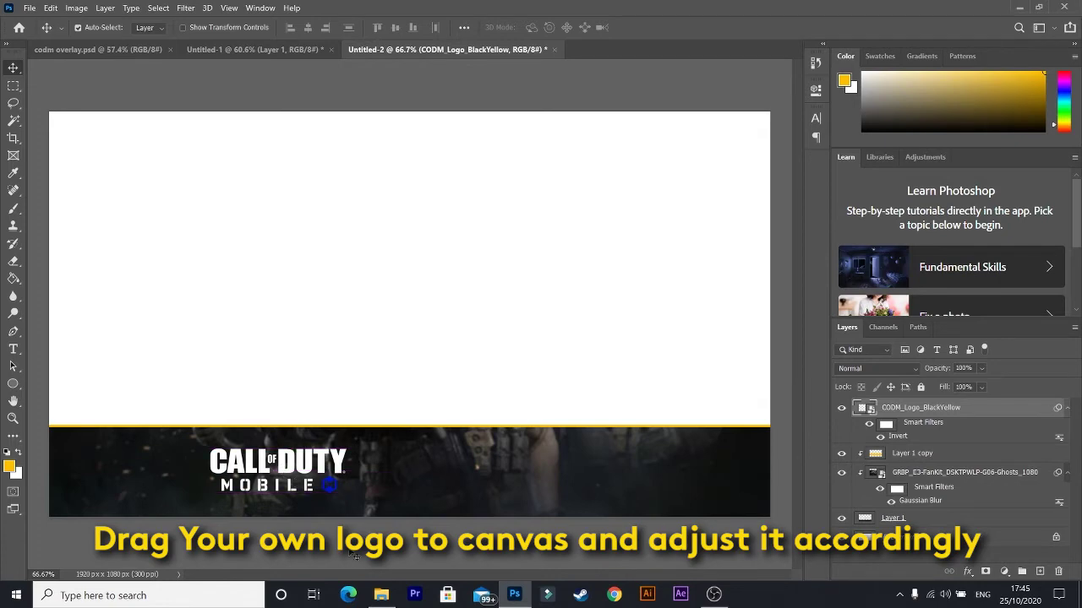
mouse_move(194, 499)
mouse_down()
mouse_move(118, 448)
mouse_move(139, 343)
mouse_up()
drag(481, 231, 417, 306)
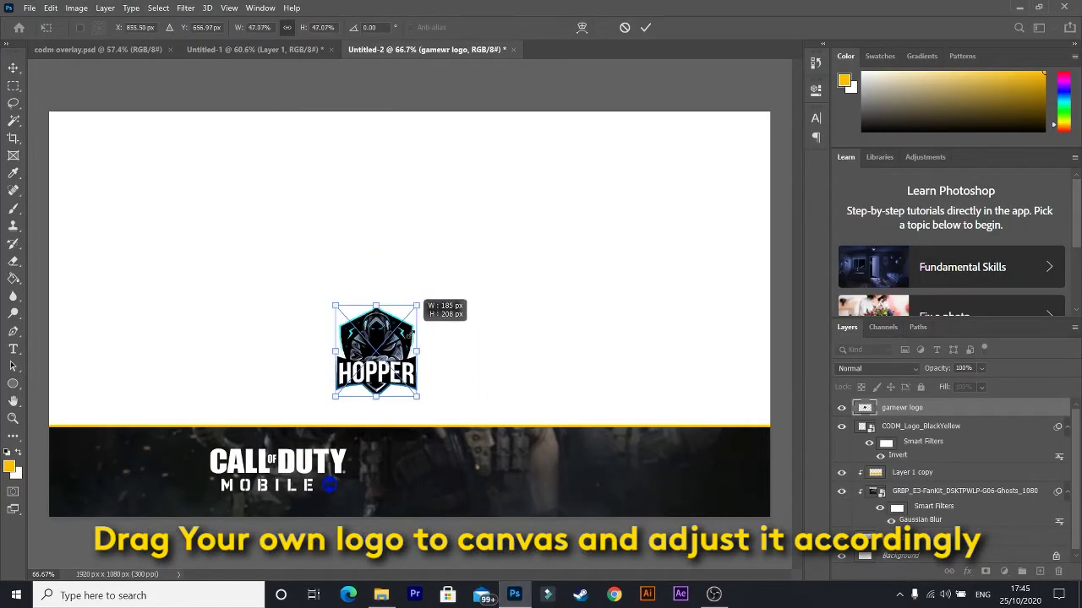
drag(371, 359, 105, 462)
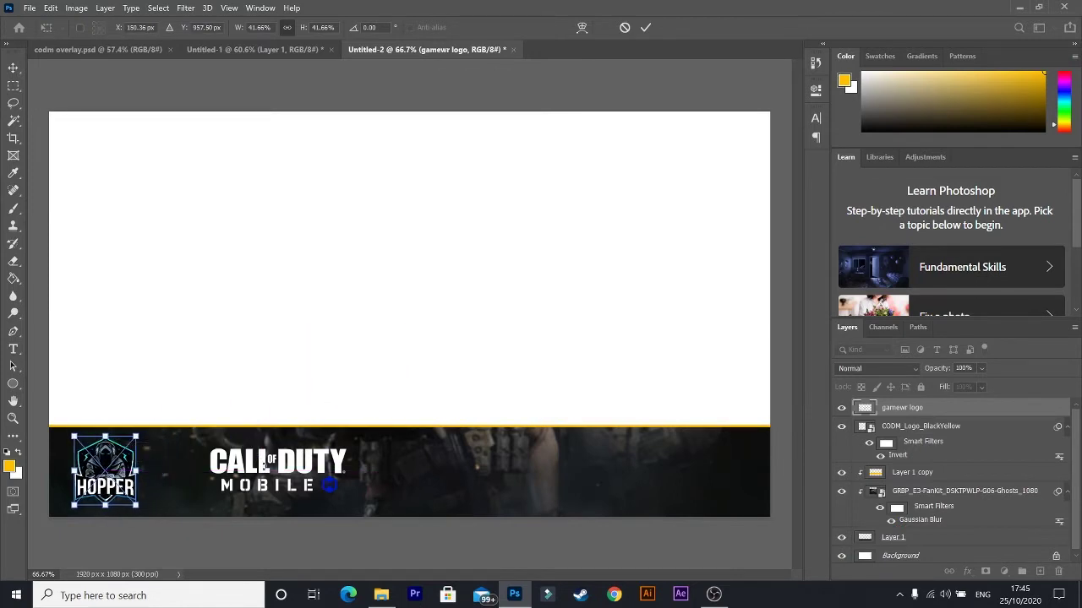
click(647, 28)
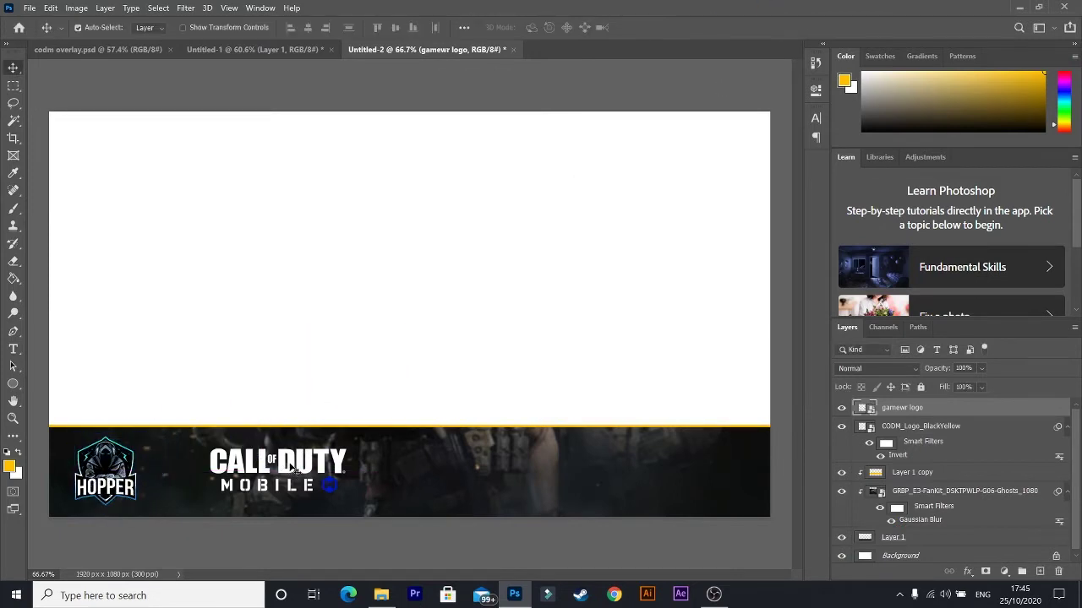
drag(291, 469, 331, 469)
Add bold 'PLAYS' text beside the HOPPER logo.
key(t)
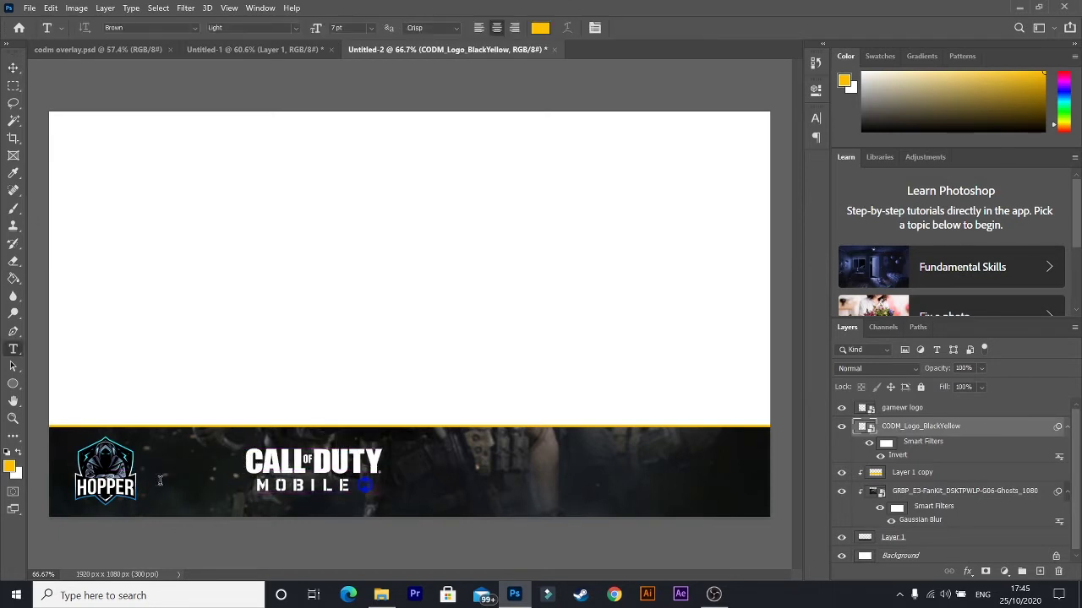
click(160, 481)
text(PLAYS)
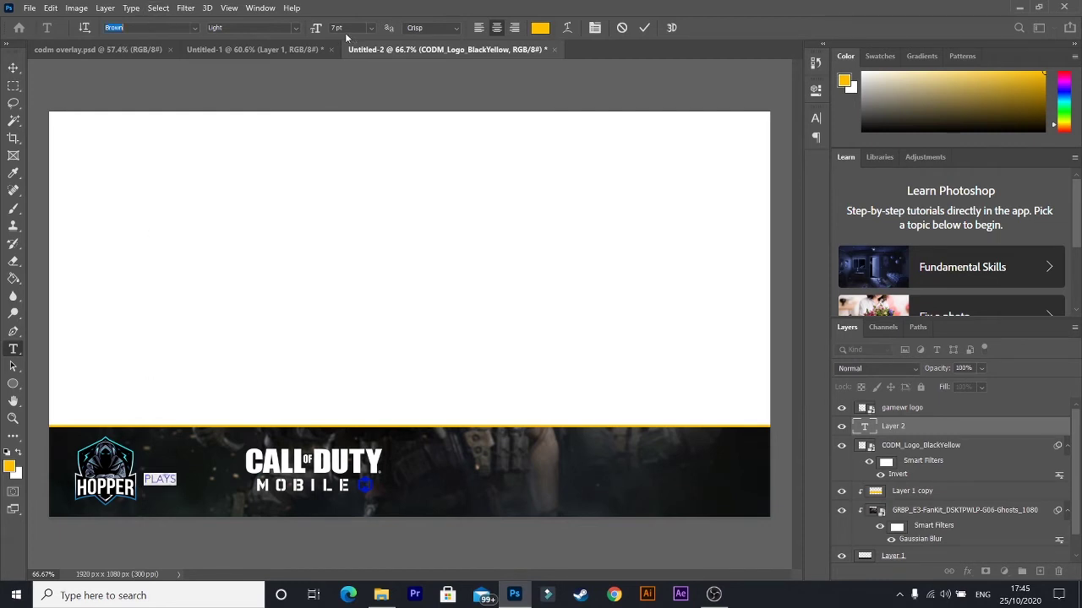
click(291, 28)
click(227, 62)
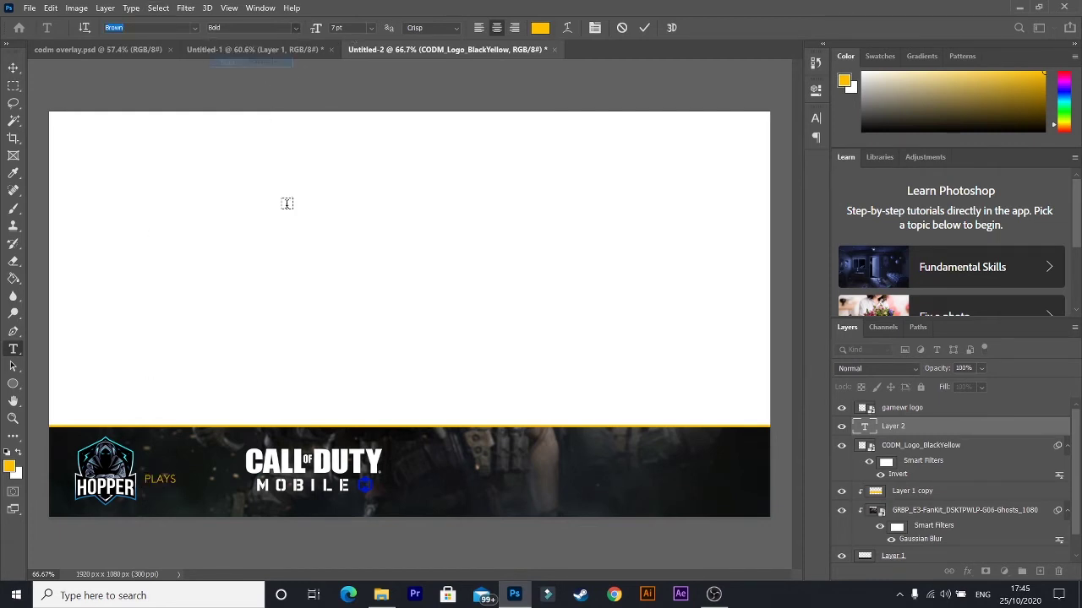
click(186, 388)
Reposition the PLAYS text next to HOPPER and nudge the Call of Duty logo slightly left.
double_click(167, 480)
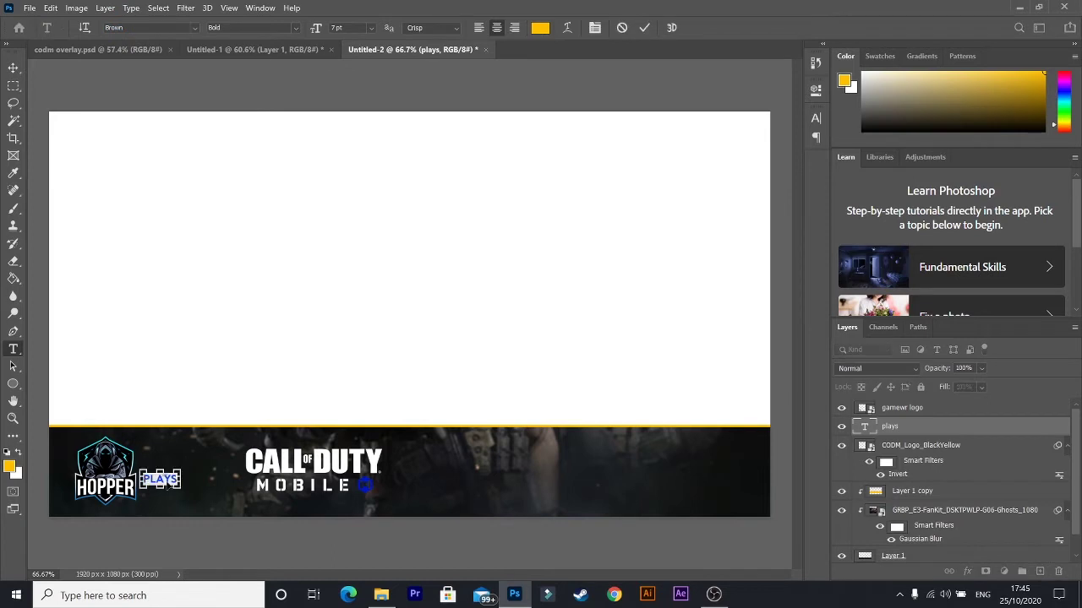
key(ctrl+t)
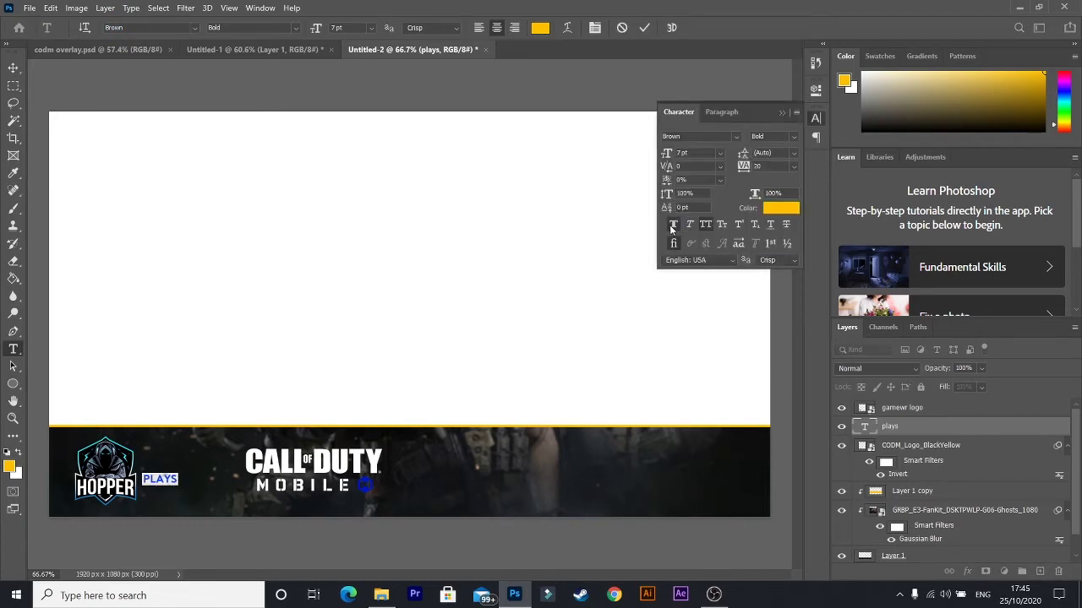
click(782, 112)
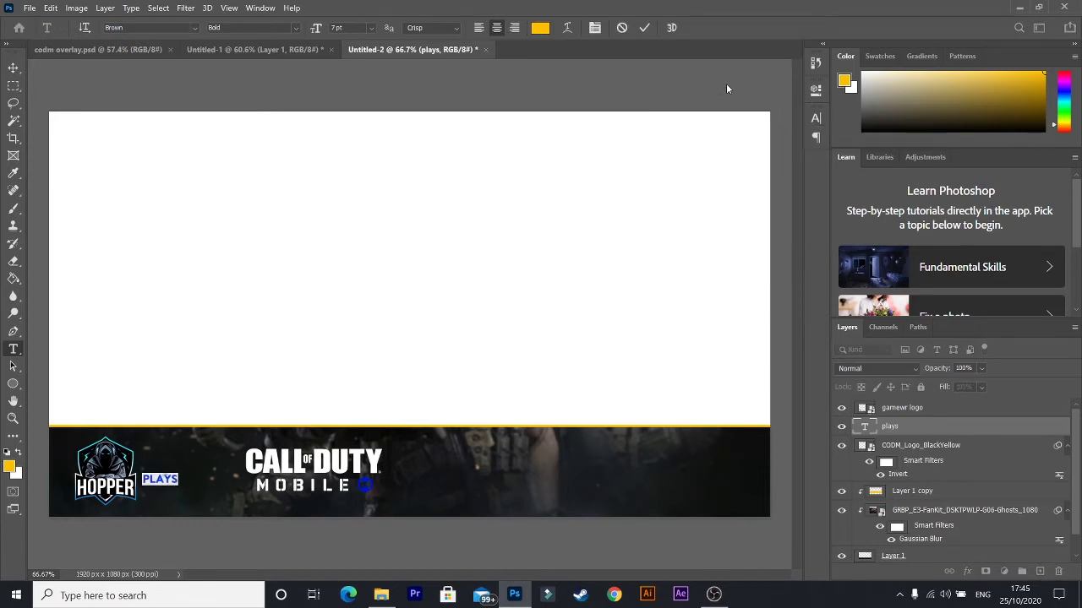
click(645, 28)
click(13, 68)
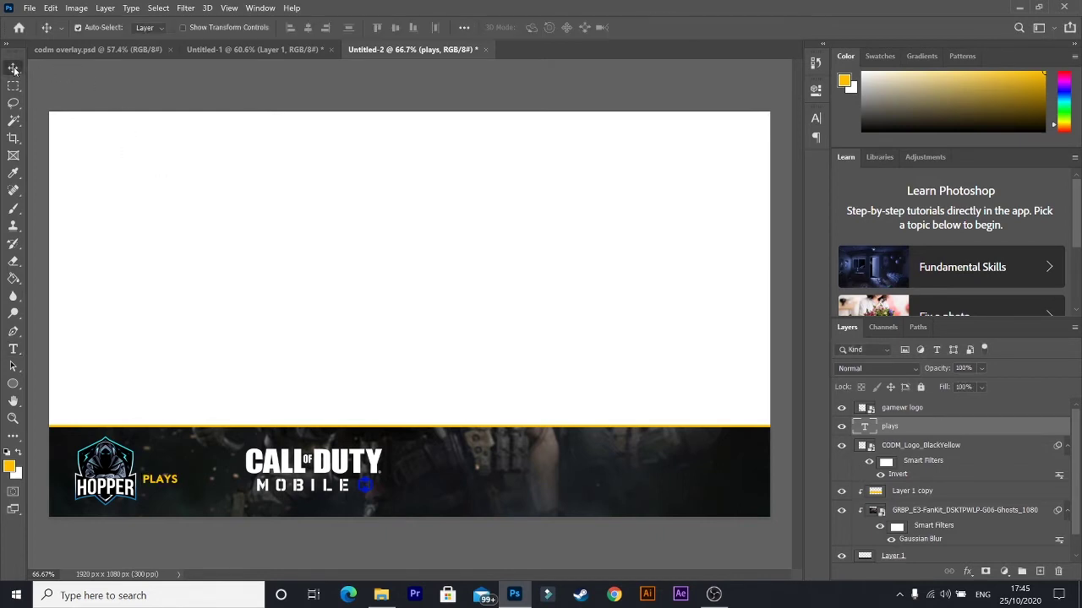
drag(164, 481, 176, 476)
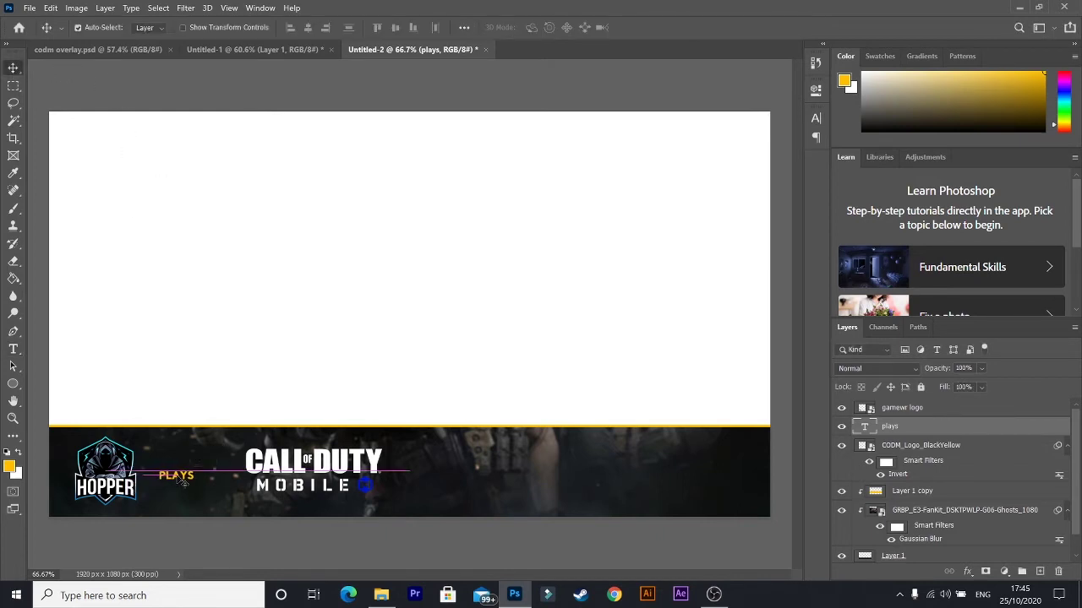
drag(274, 466, 251, 471)
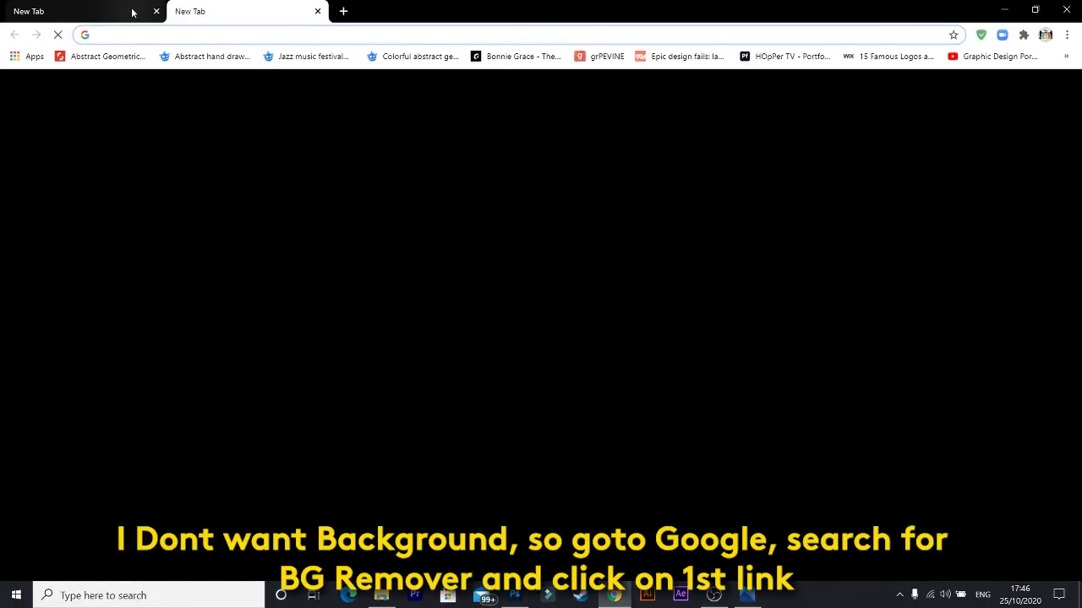
Search Google for 'bgremover' and open the remove.bg result.
click(156, 11)
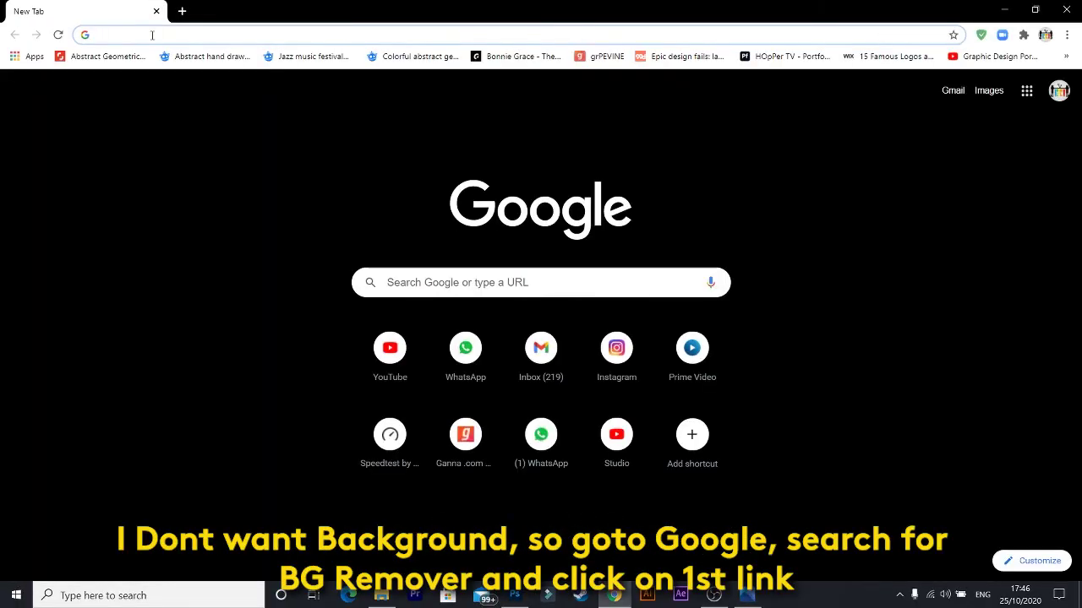
text(bgremover)
key(Return)
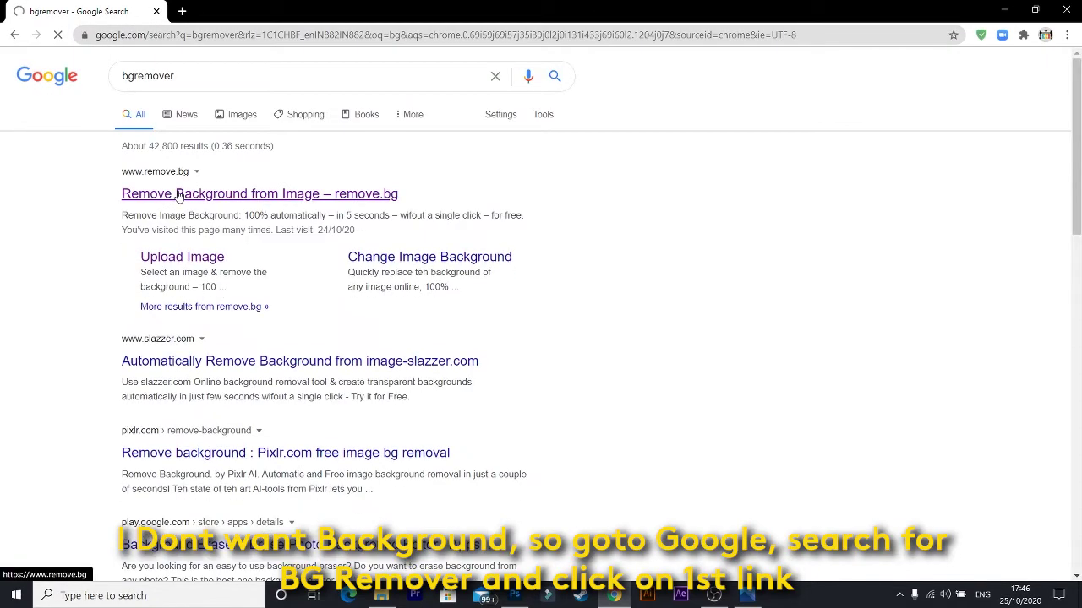
click(179, 194)
mouse_move(381, 596)
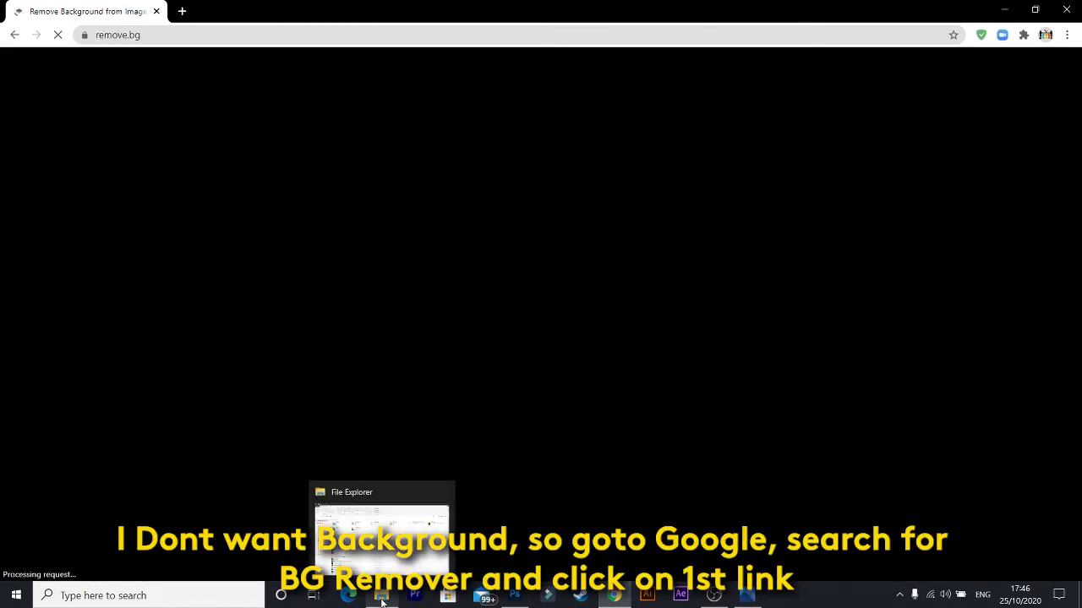
Upload wp5153857.jpg to remove.bg, download the cutout PNG, and drag it into the overlay.
click(382, 597)
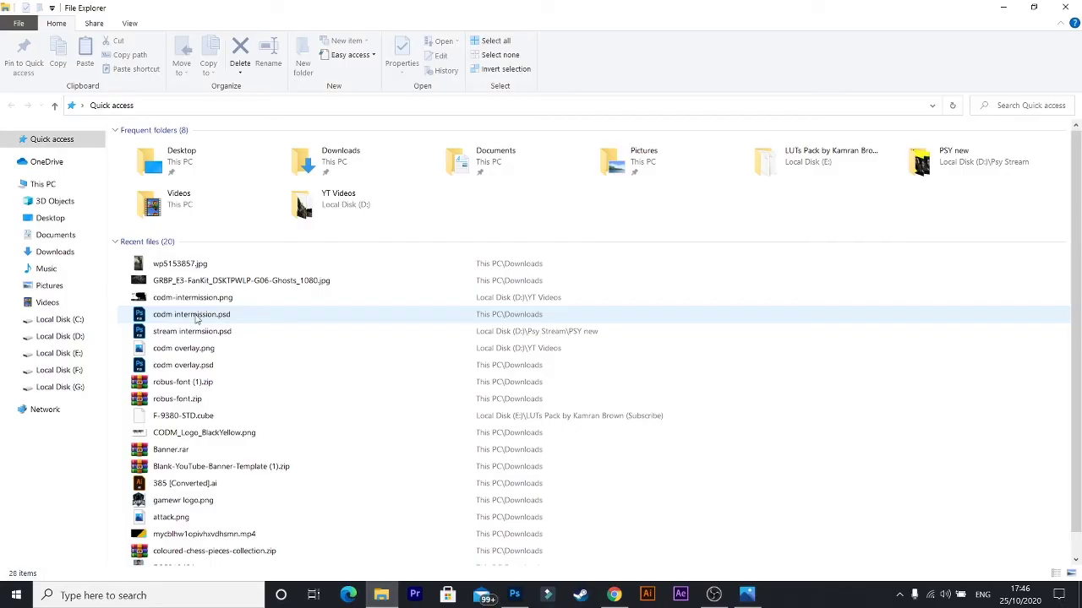
click(196, 267)
drag(194, 268, 466, 362)
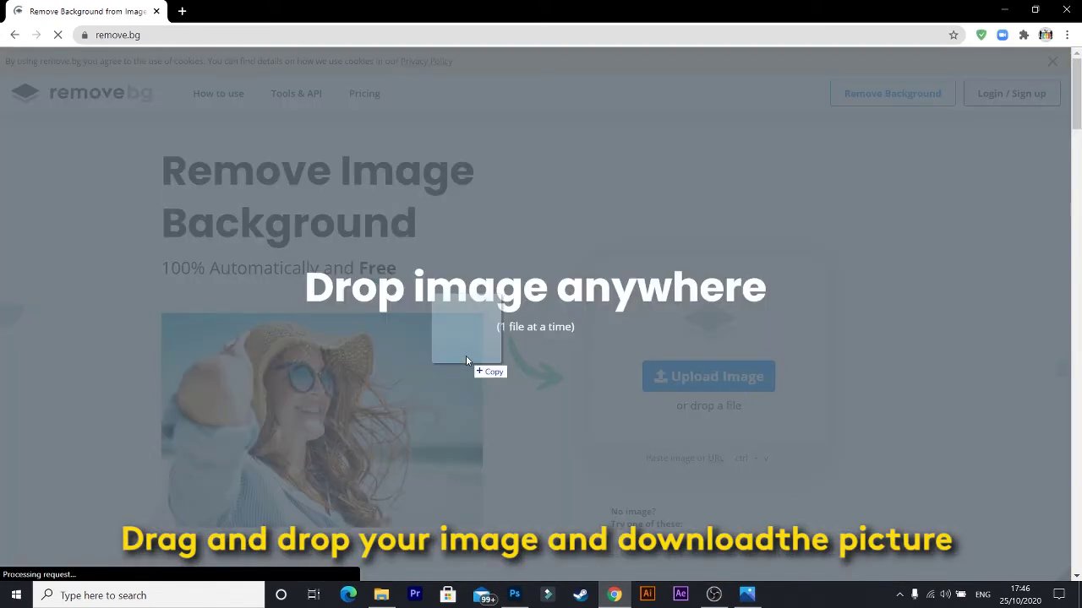
drag(465, 361, 466, 360)
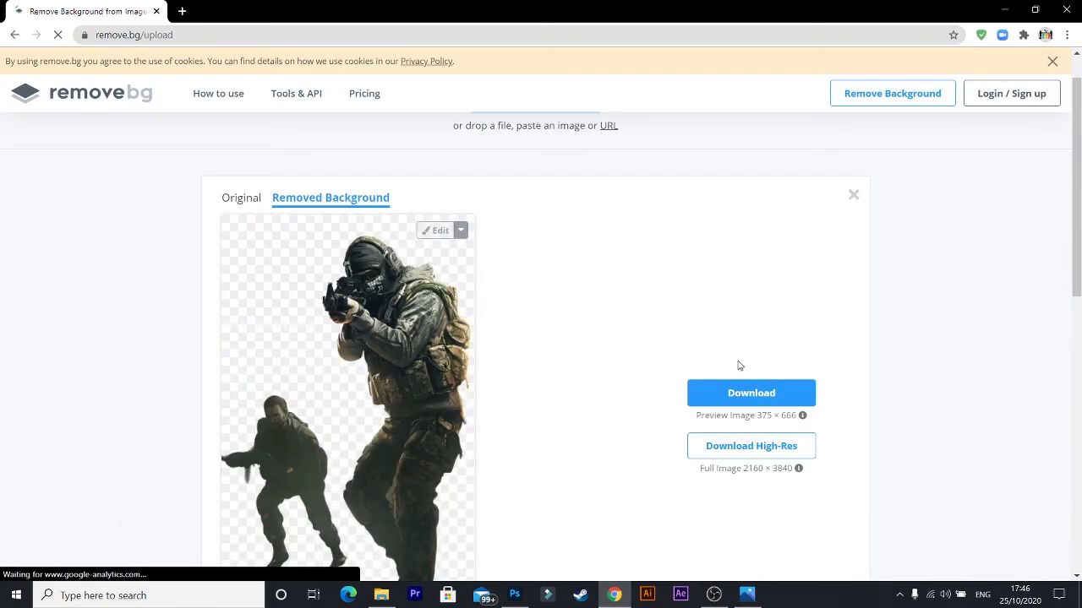
click(742, 392)
mouse_move(76, 563)
mouse_down()
mouse_move(554, 549)
mouse_move(381, 372)
mouse_up()
Place the soldier cutout, hide the preview layer, and erase the rear soldier.
key(Return)
click(900, 464)
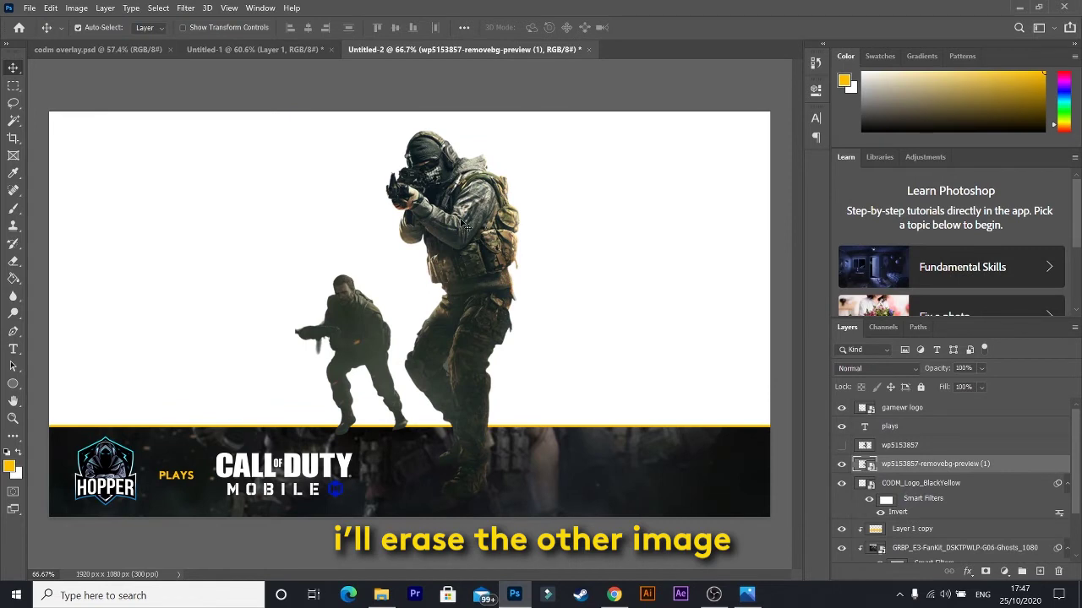
click(841, 464)
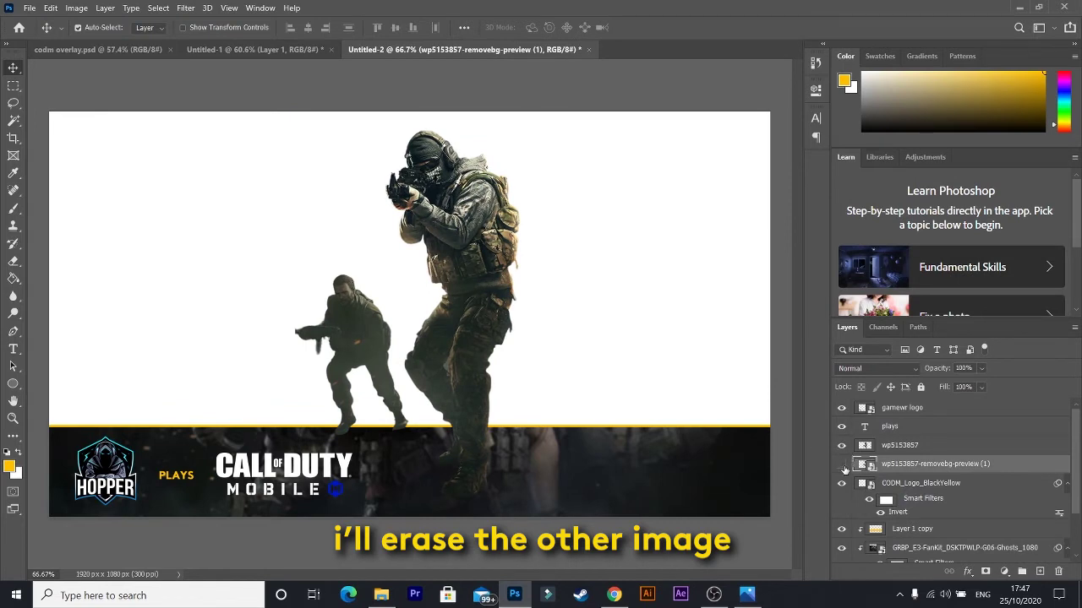
click(470, 233)
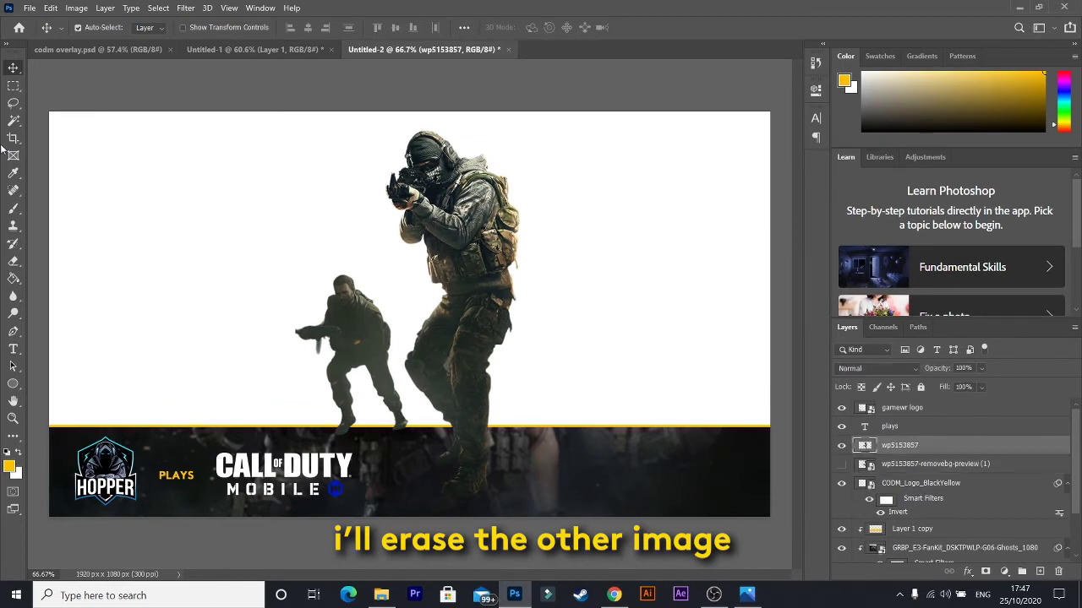
click(13, 260)
mouse_move(340, 284)
mouse_down()
mouse_move(348, 306)
mouse_move(309, 313)
mouse_move(354, 289)
mouse_move(390, 414)
mouse_move(374, 362)
mouse_move(316, 345)
mouse_move(355, 358)
mouse_up()
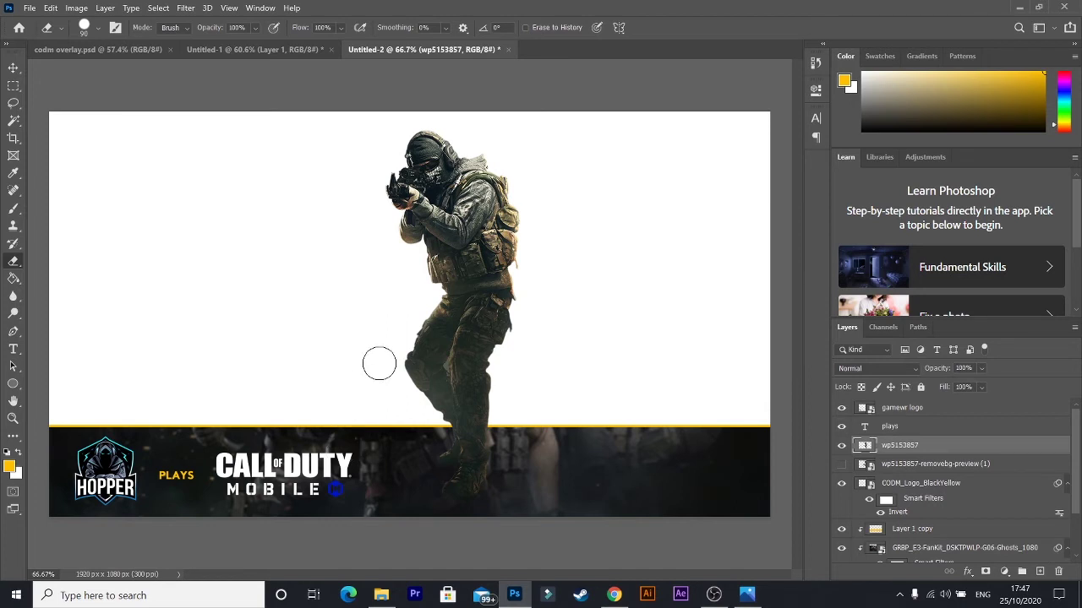
Move the remaining soldier down into the bar, aligned against a guide.
key(v)
mouse_move(482, 317)
mouse_down()
mouse_move(482, 399)
mouse_move(437, 480)
mouse_up()
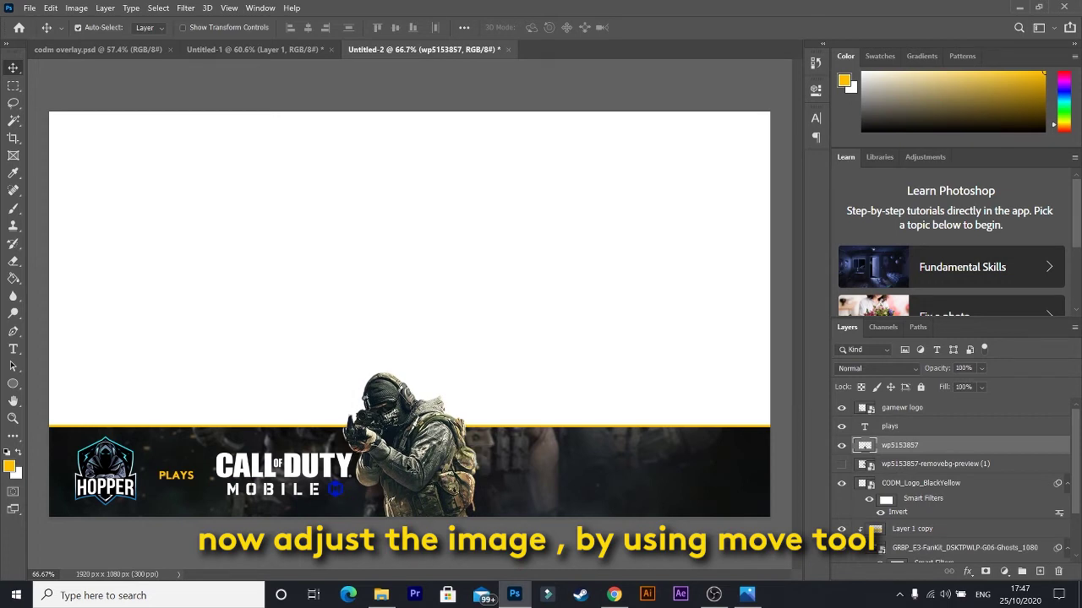
mouse_move(438, 480)
mouse_down()
mouse_move(409, 467)
mouse_move(428, 469)
mouse_up()
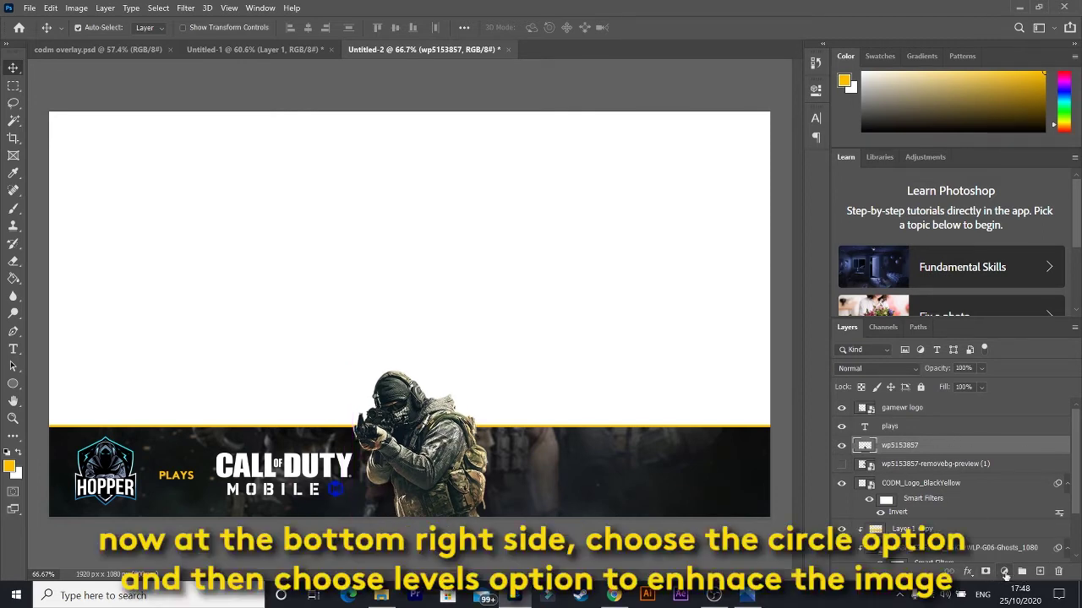
Add a Curves adjustment clipped to the soldier and pull the curve down to darken him.
click(1004, 572)
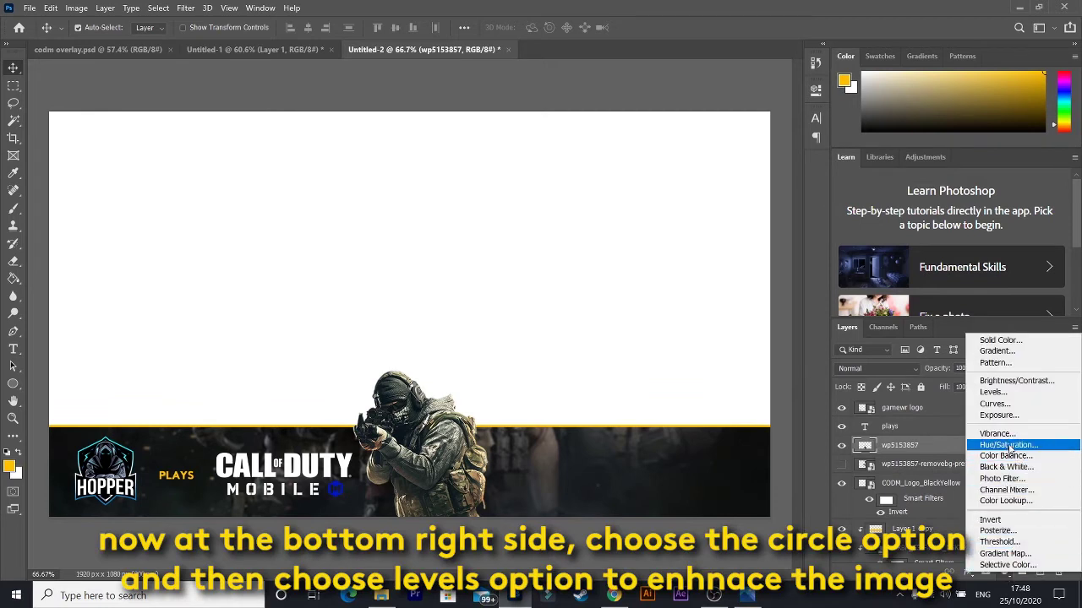
click(996, 404)
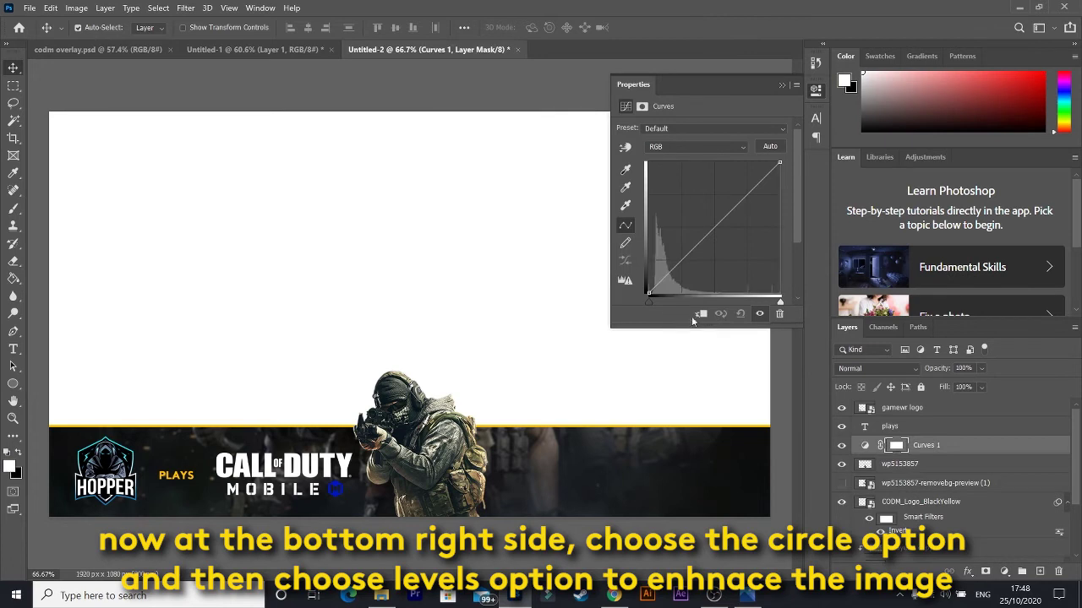
click(701, 315)
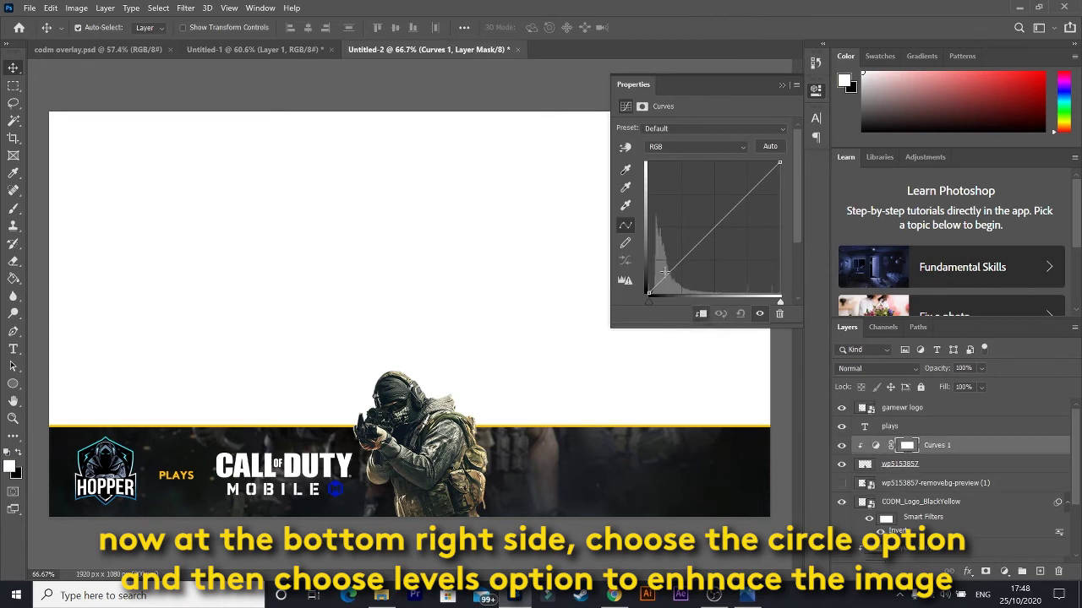
drag(666, 272, 676, 278)
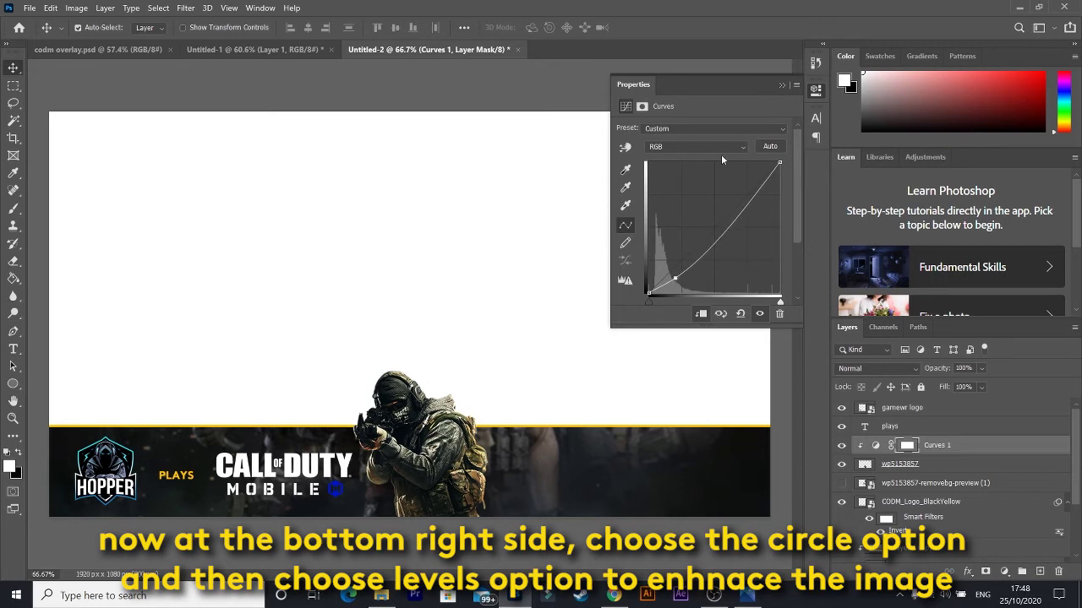
click(782, 86)
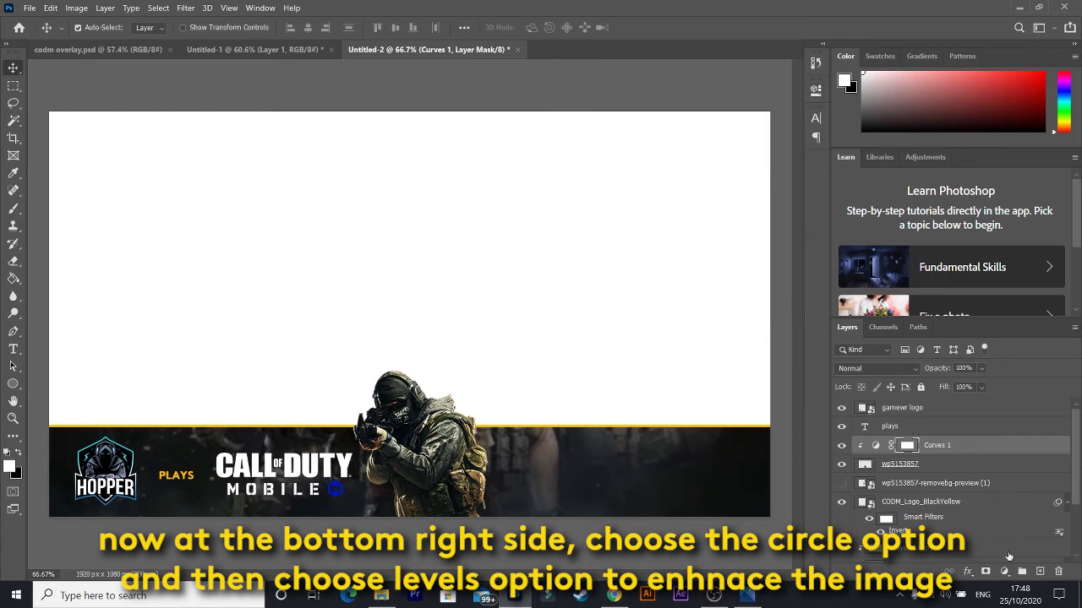
Add a Color Lookup 3D LUT grade and move Curves 1 above the FOLLOW ME ON : layer.
click(1003, 572)
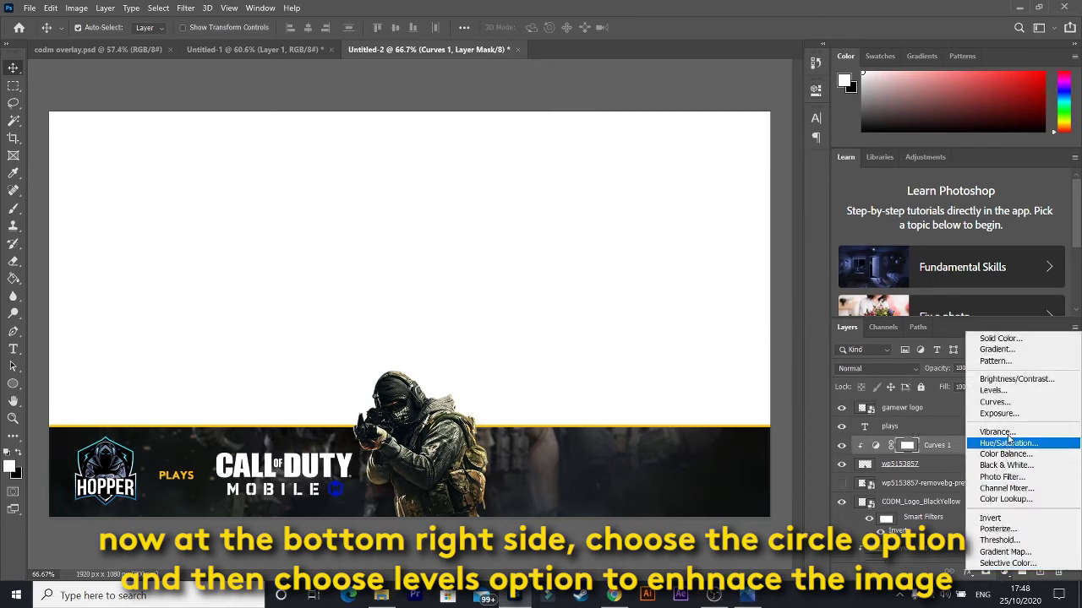
click(1010, 499)
click(719, 129)
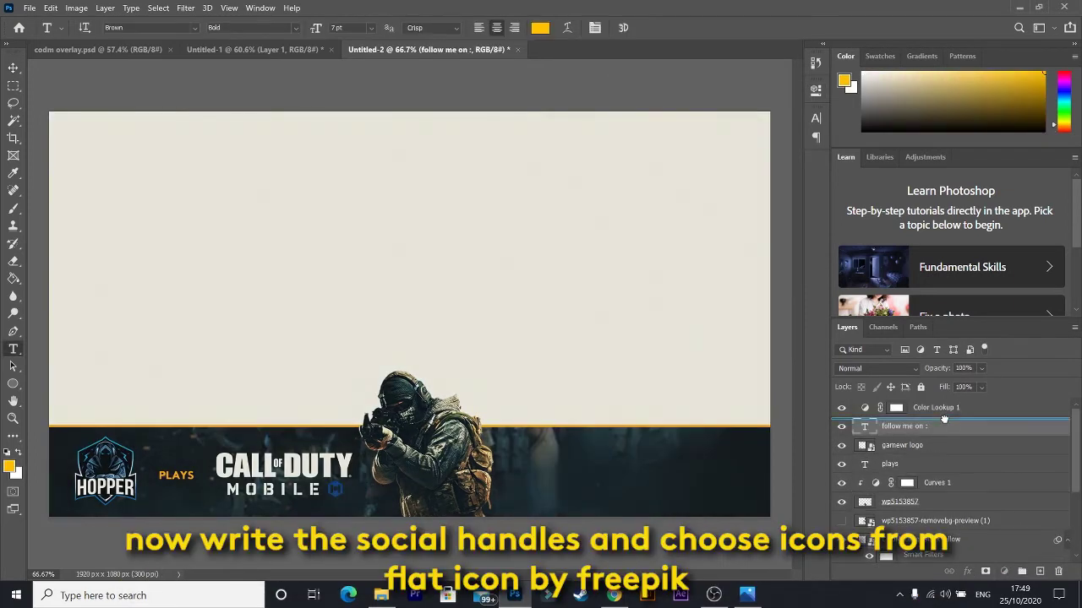
drag(944, 420, 939, 423)
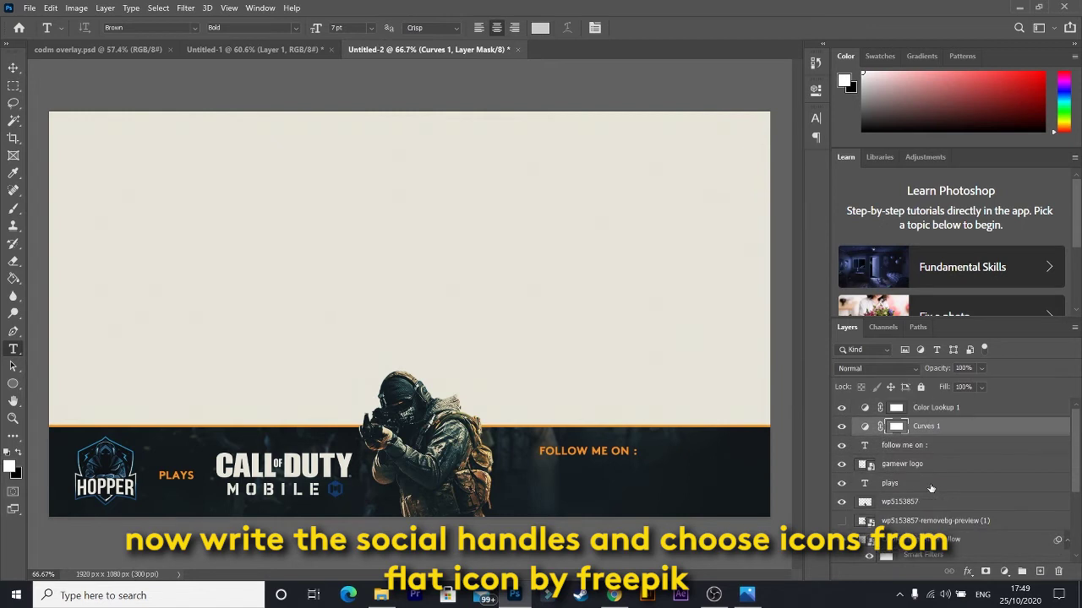
Change the heading to 'FOLLOW ME ON:', place the Instagram and Twitch icons beneath, and nudge the heading up.
click(928, 453)
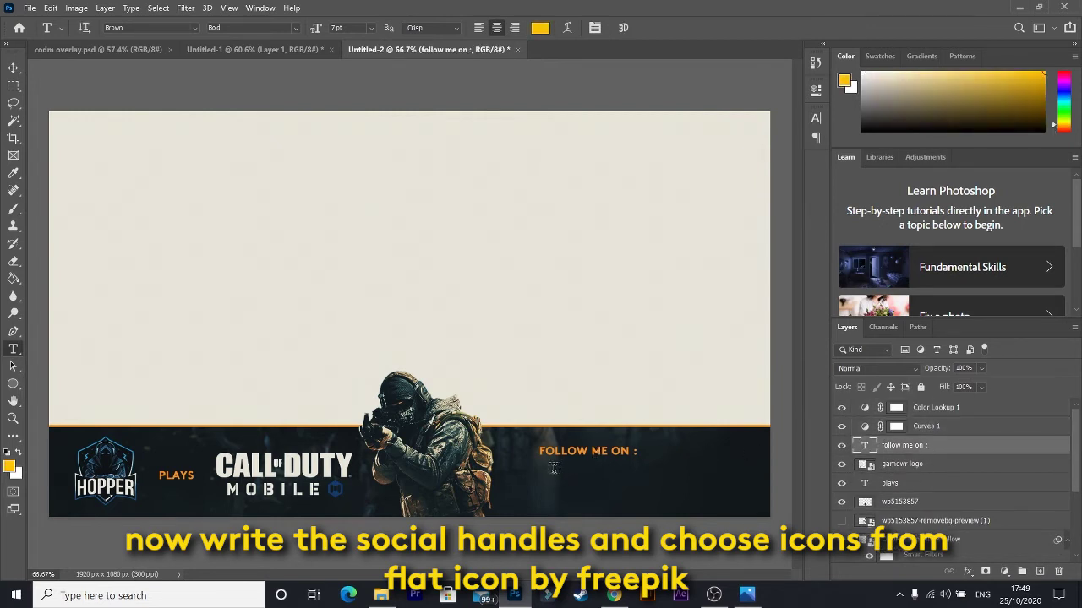
click(632, 450)
key(BackSpace)
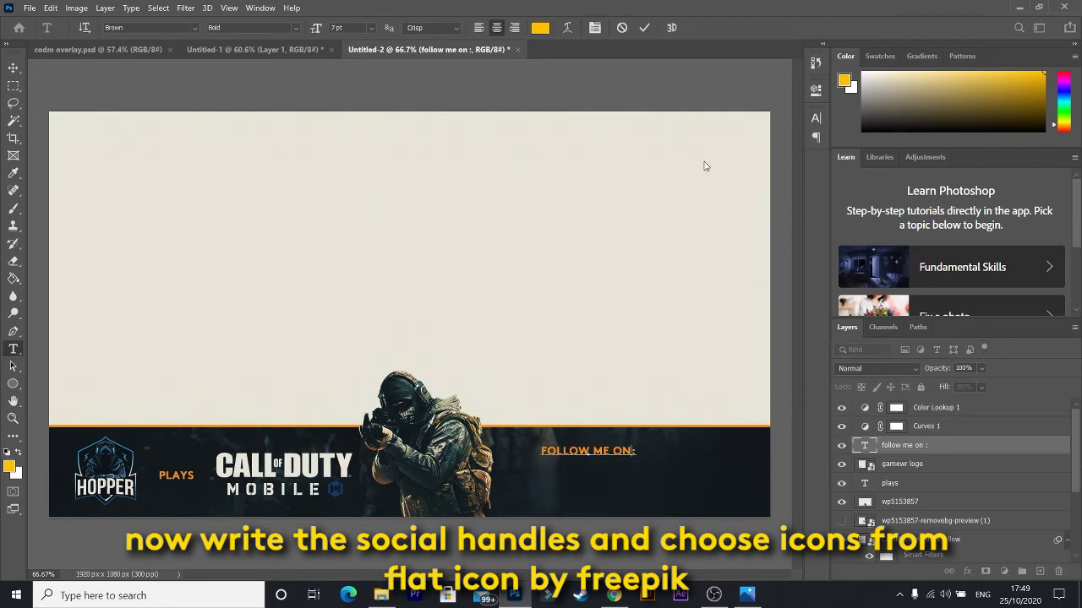
click(644, 27)
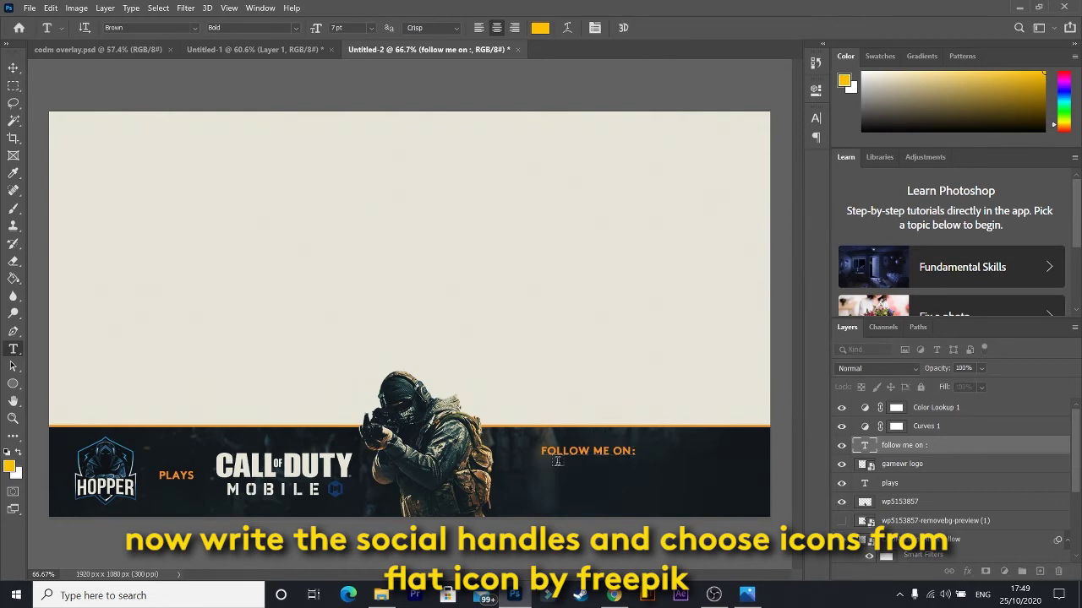
drag(563, 478, 550, 477)
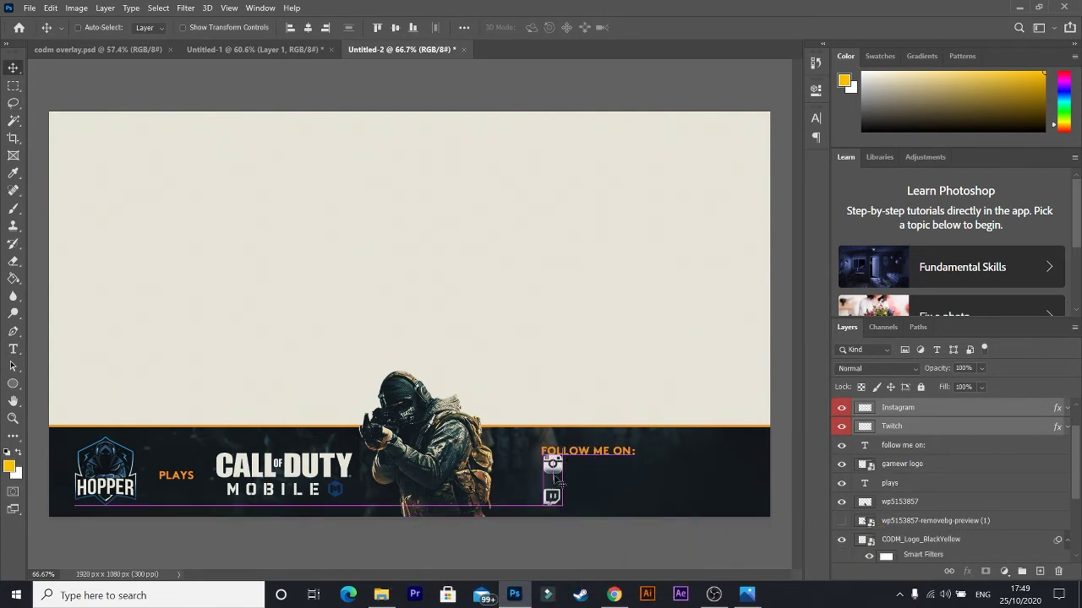
click(913, 446)
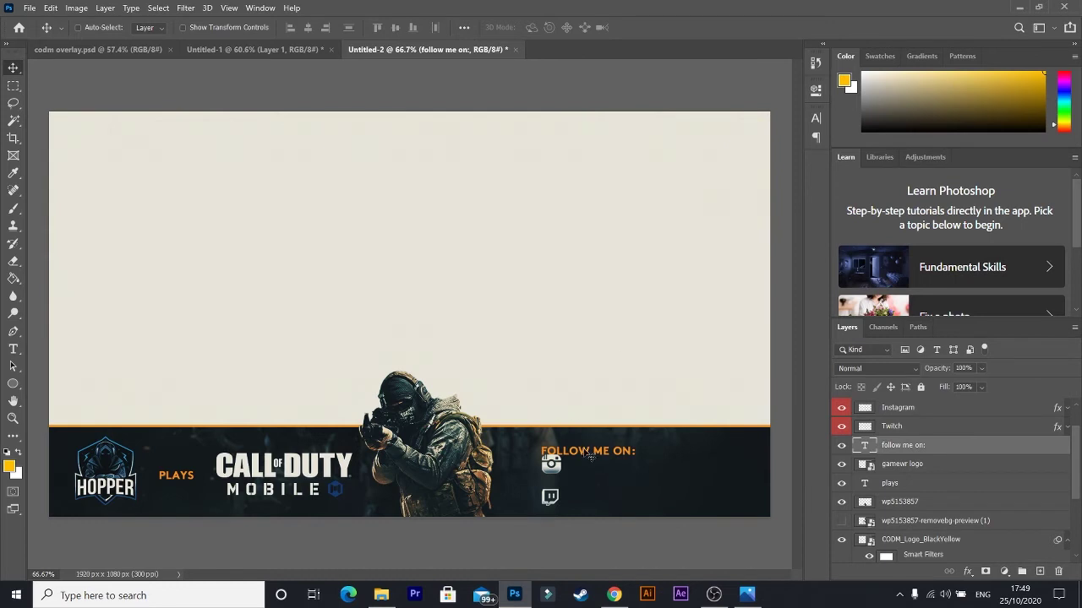
drag(589, 454, 589, 443)
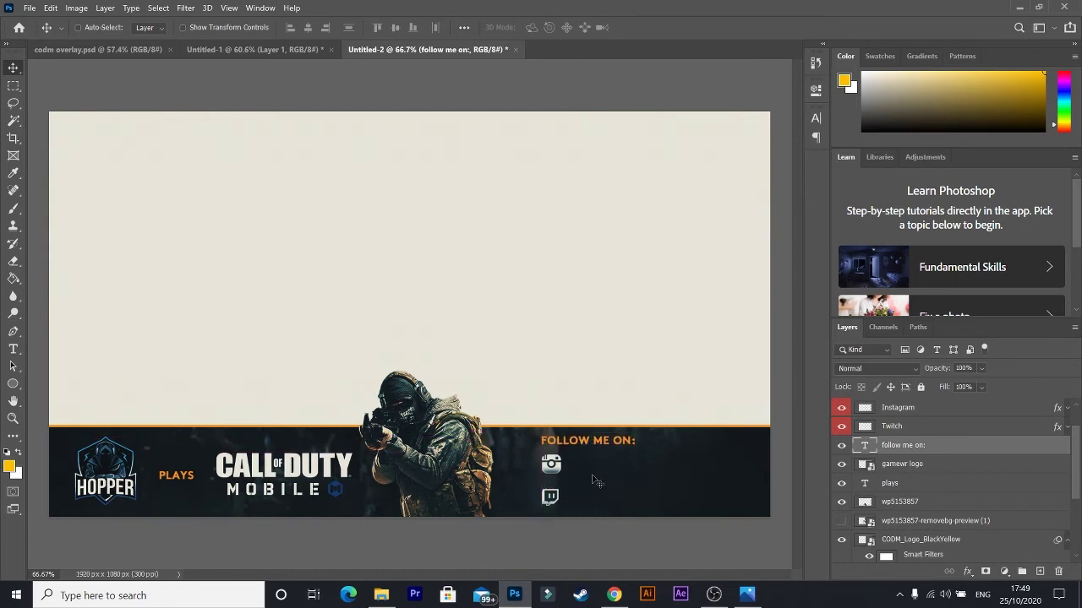
Add the streamer's Instagram handle as text to the right of the Instagram icon.
key(t)
click(587, 464)
text(@OP.PERTV)
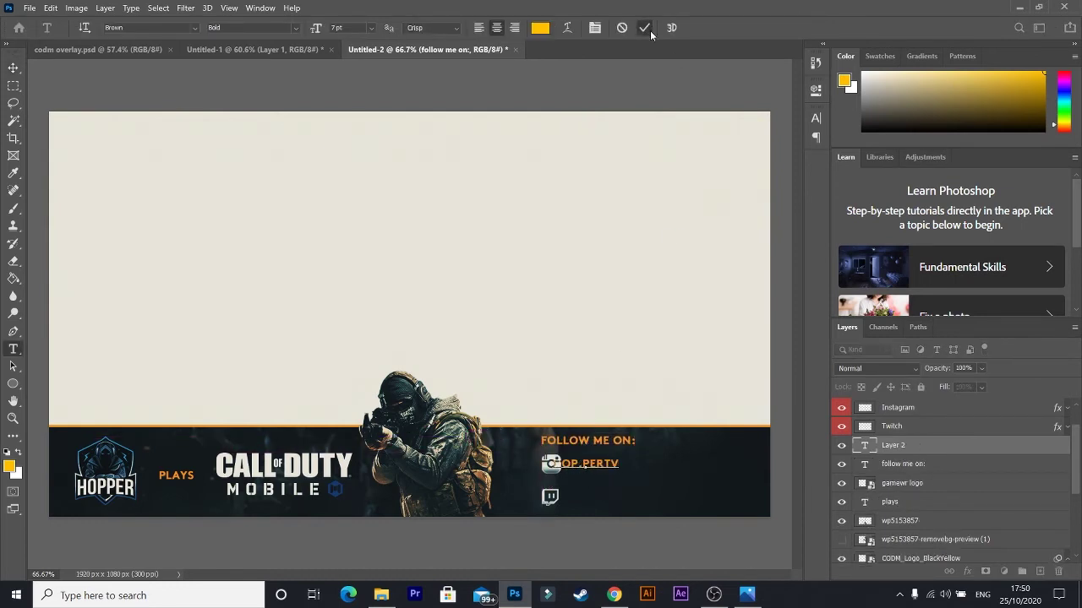
click(646, 29)
drag(564, 500, 577, 500)
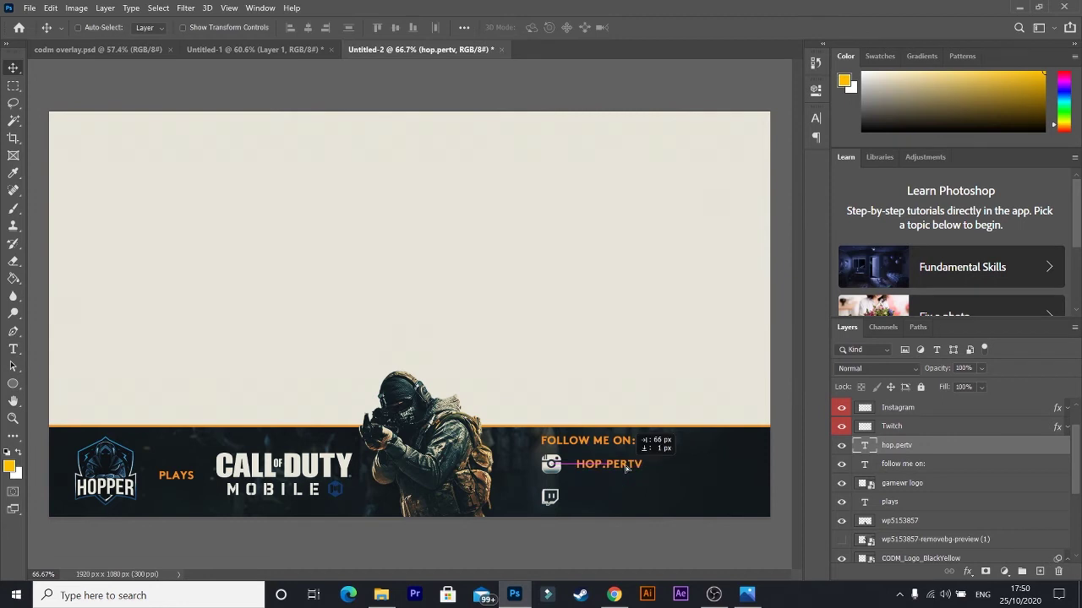
Add the streamer's Twitch handle as text to the right of the Twitch icon.
click(577, 500)
text(PPERTV)
click(644, 28)
key(v)
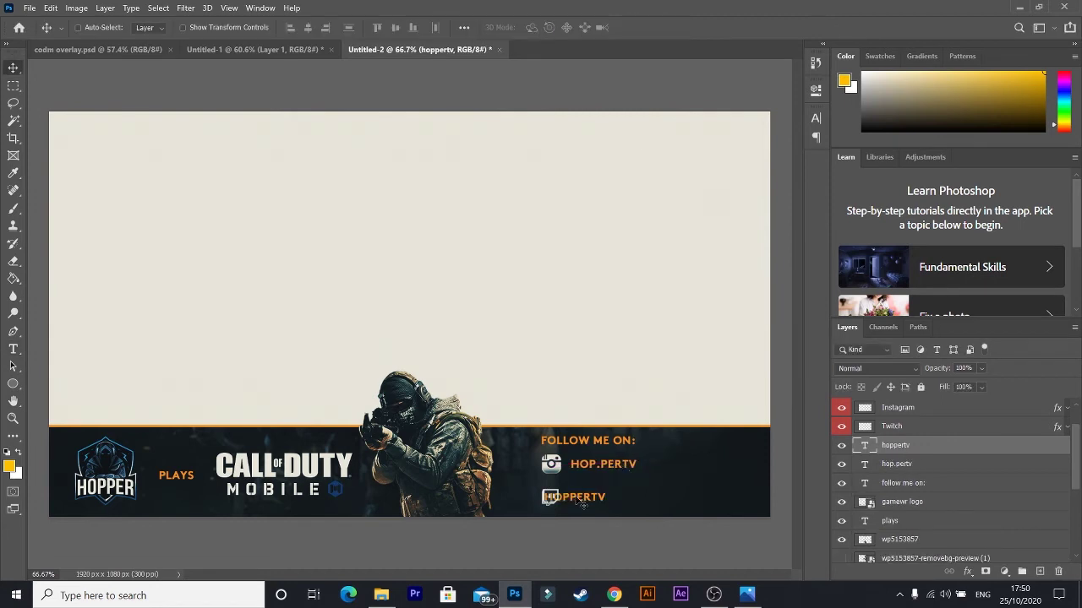
drag(586, 500, 611, 500)
scroll(626, 338, up, 3)
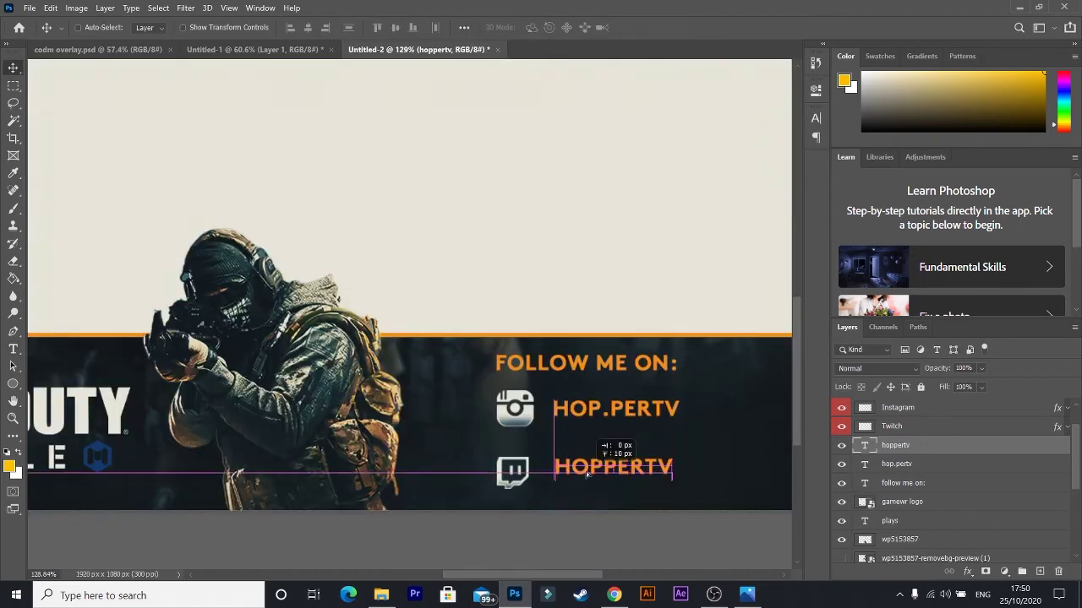
scroll(603, 416, down, 2)
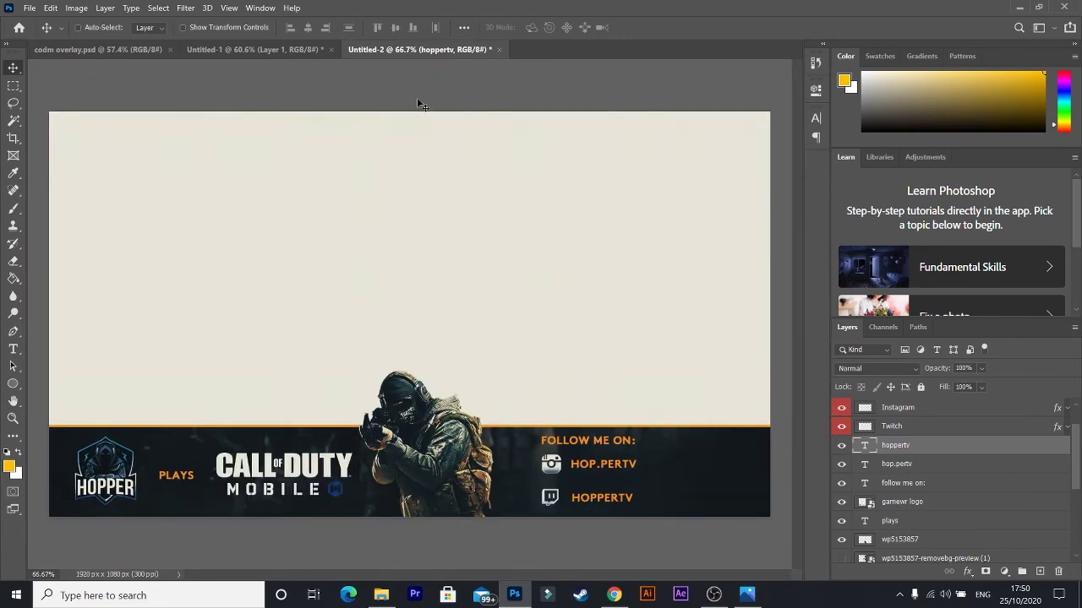
scroll(983, 448, down, 3)
scroll(983, 473, down, 2)
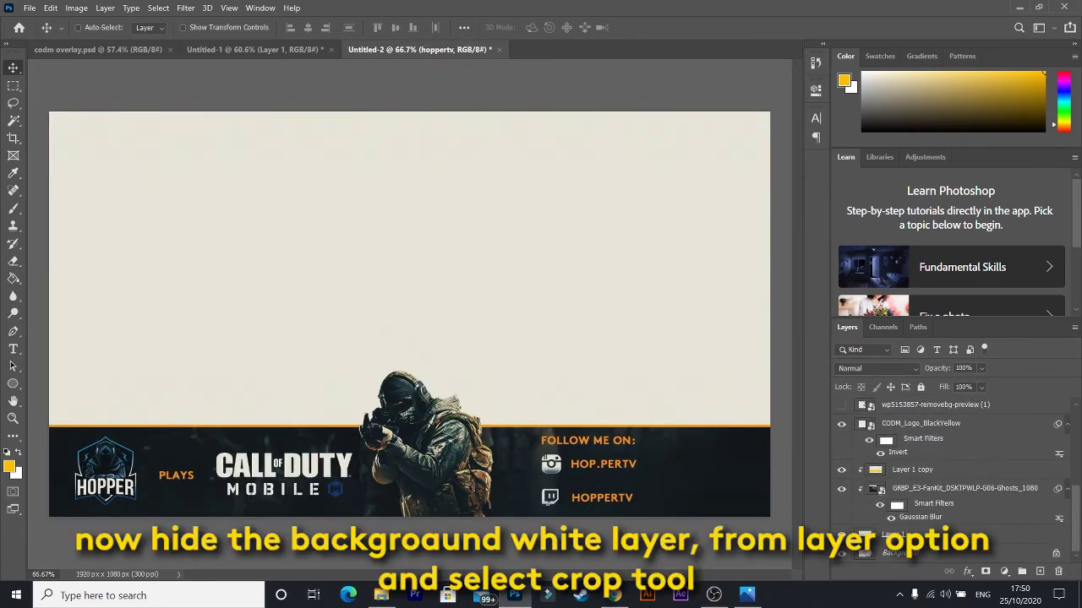
Hide the white background and crop the canvas top to 1920 x 513 px above the soldier.
click(842, 554)
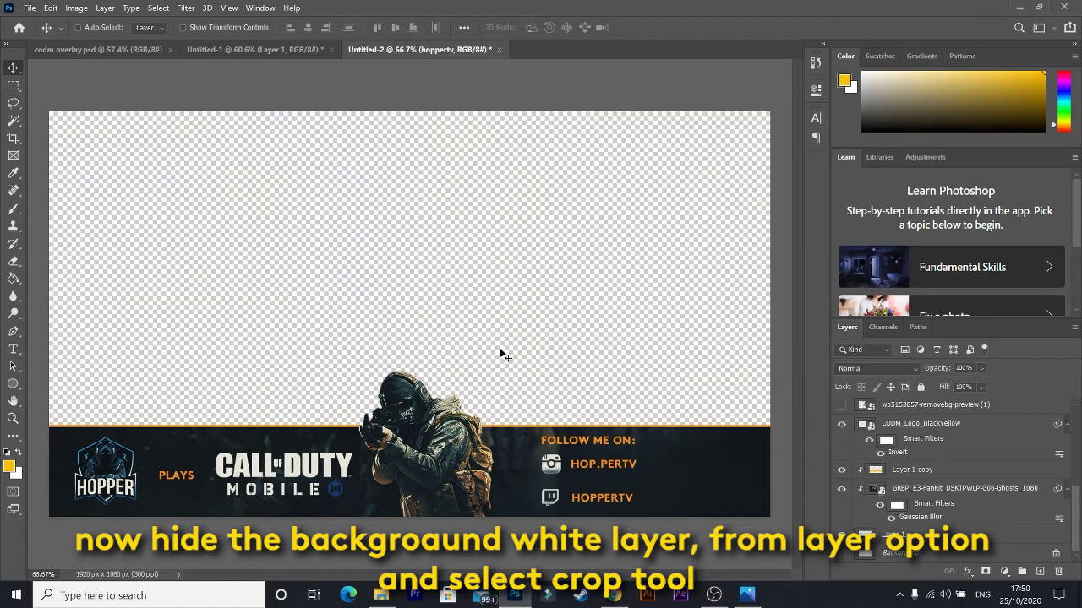
scroll(483, 340, down, 1)
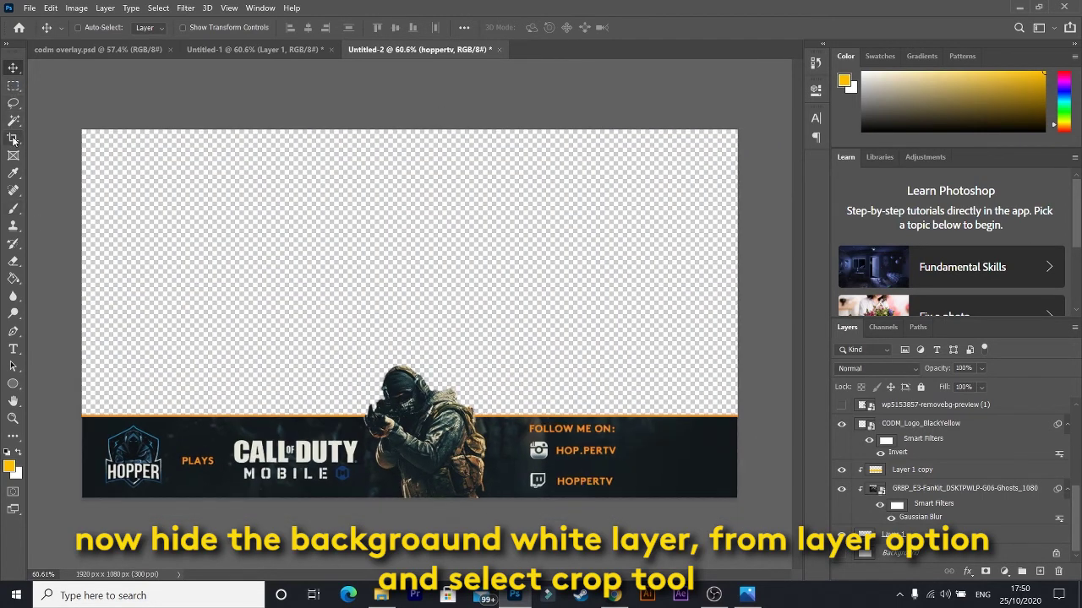
click(13, 138)
drag(410, 122, 420, 218)
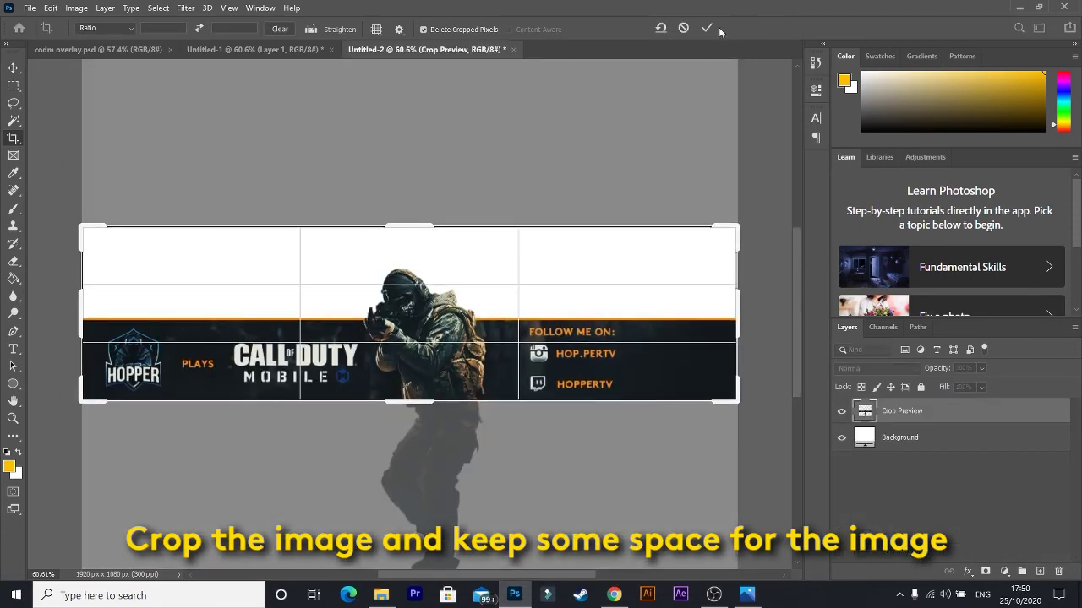
click(707, 28)
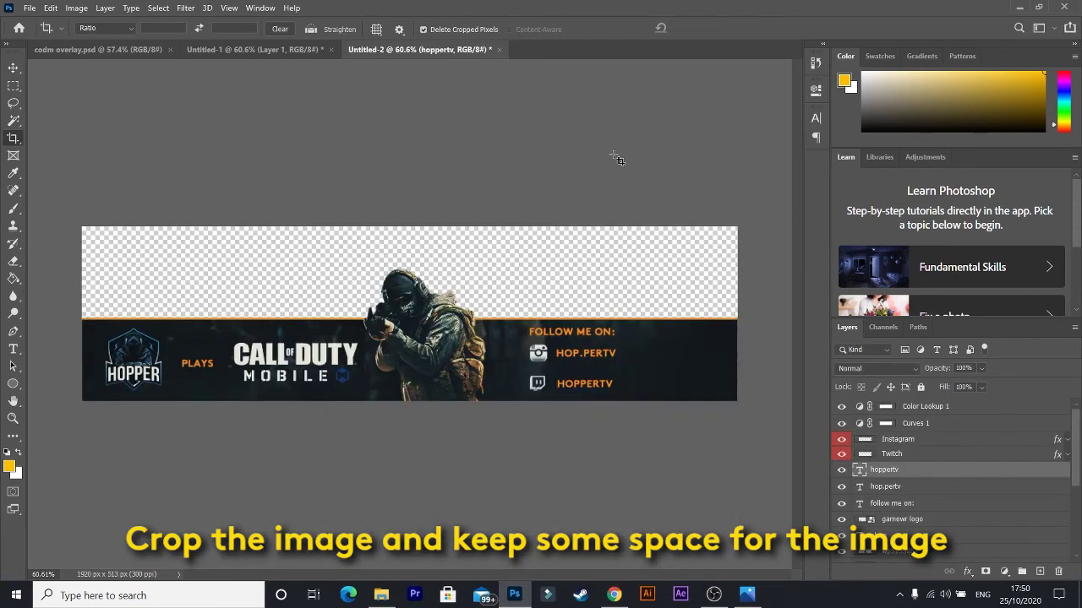
click(30, 8)
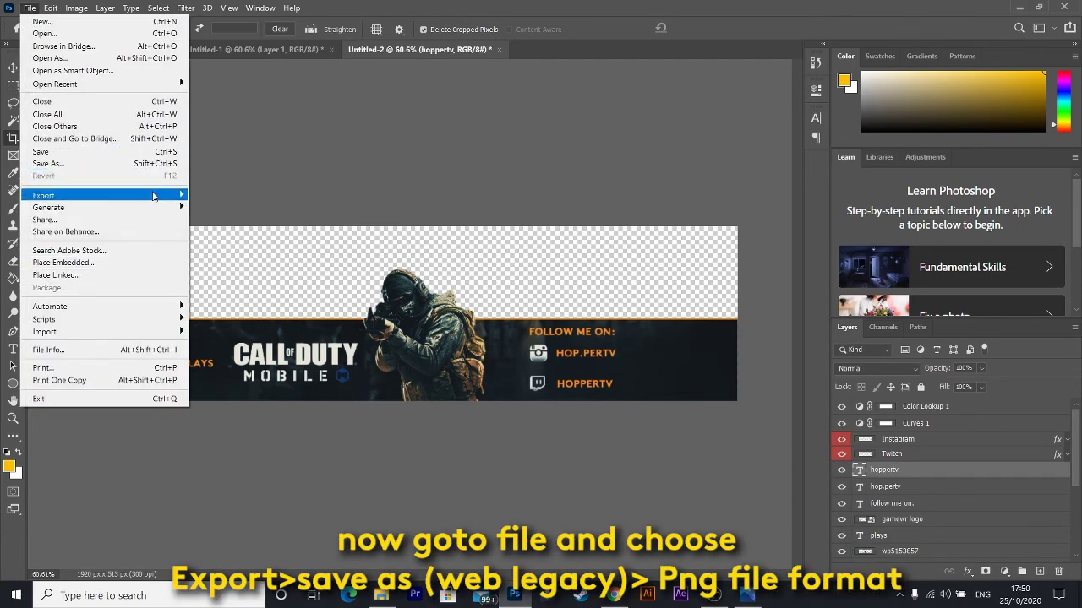
Export via Save for Web as a transparent PNG-24 named 'hopm'.
click(254, 244)
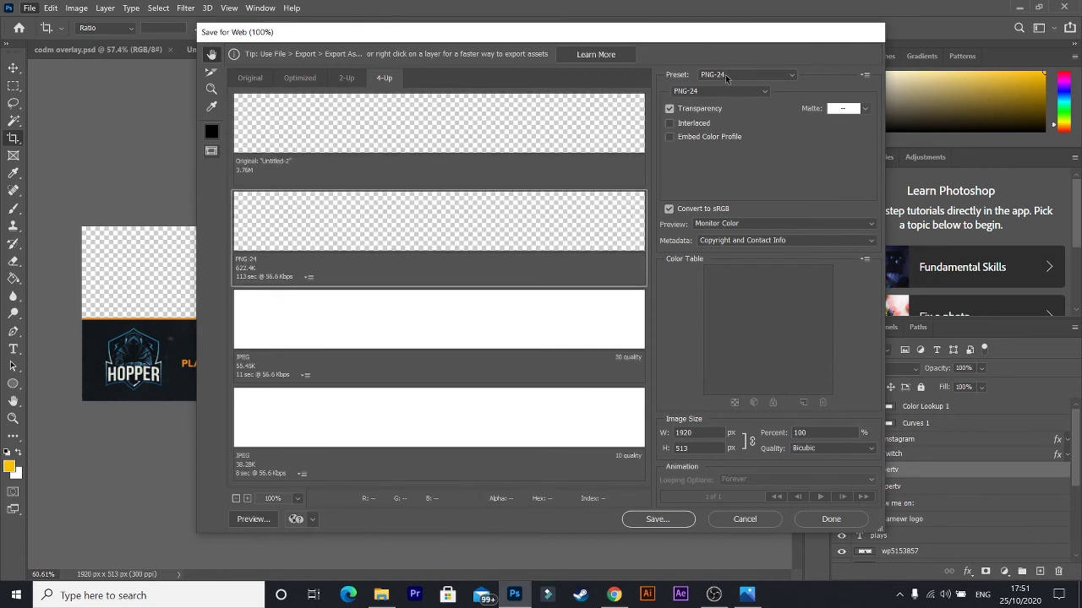
click(728, 75)
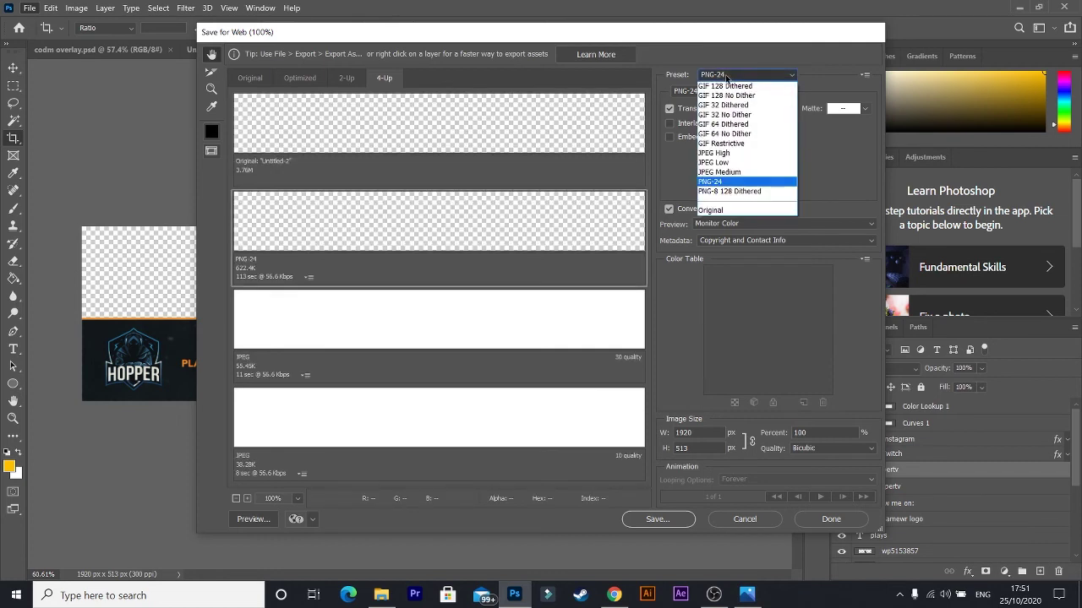
click(721, 183)
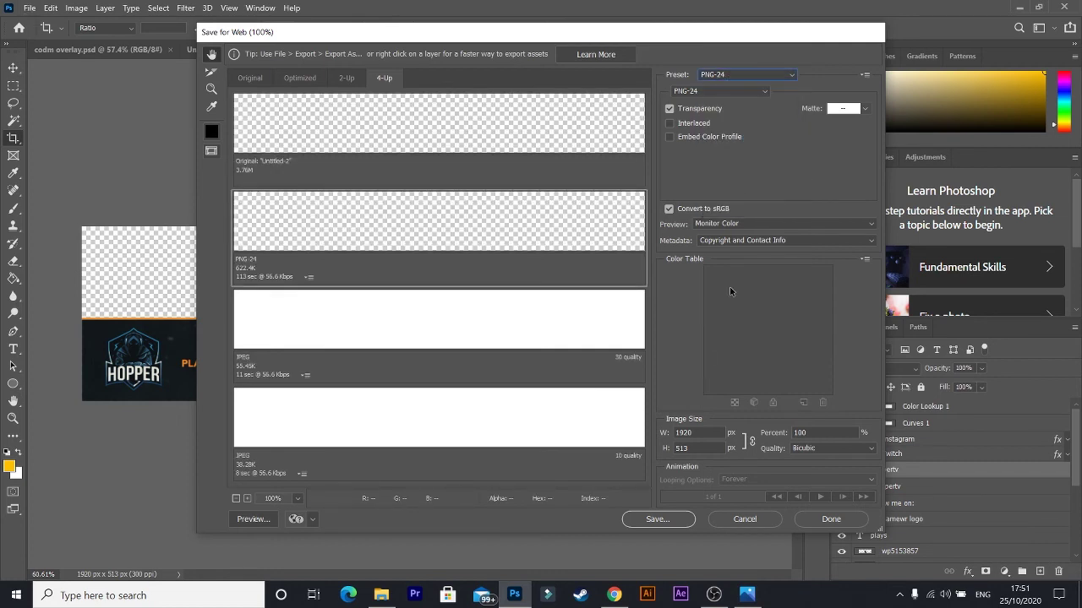
click(658, 519)
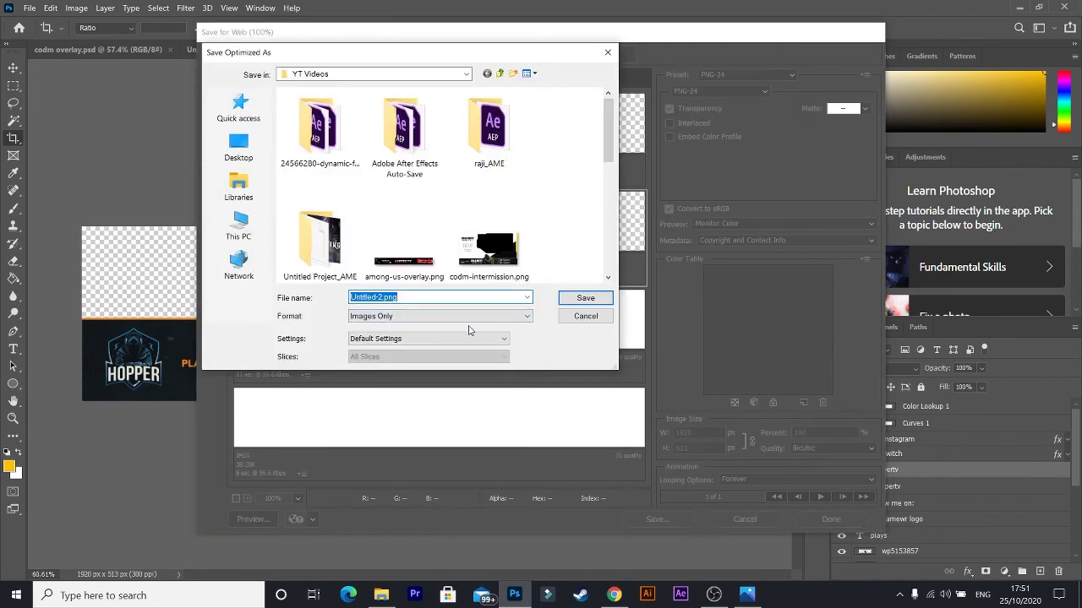
text(hop)
text(m)
key(Return)
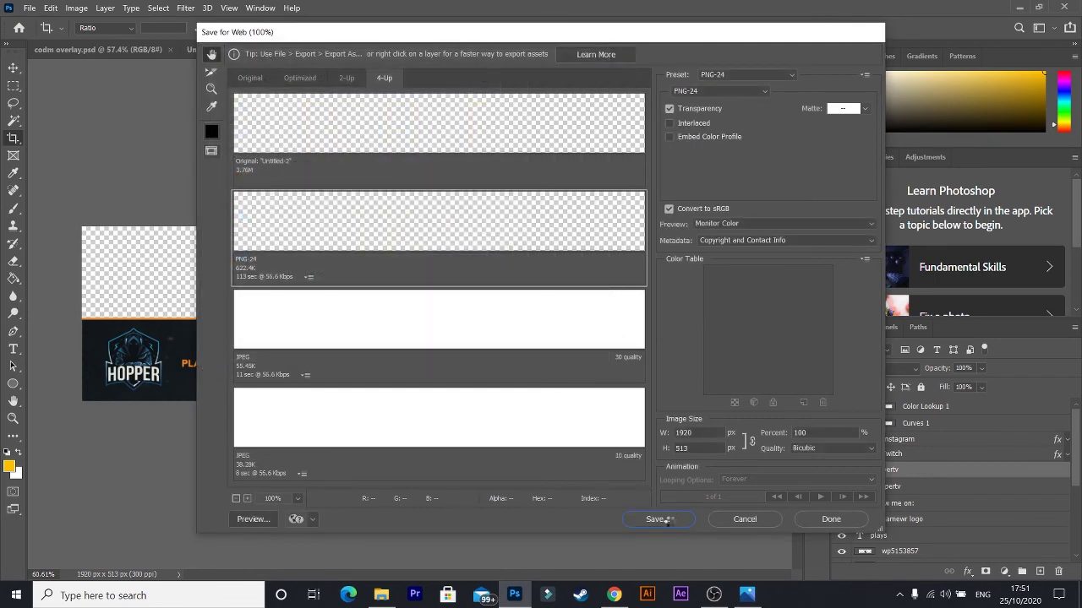